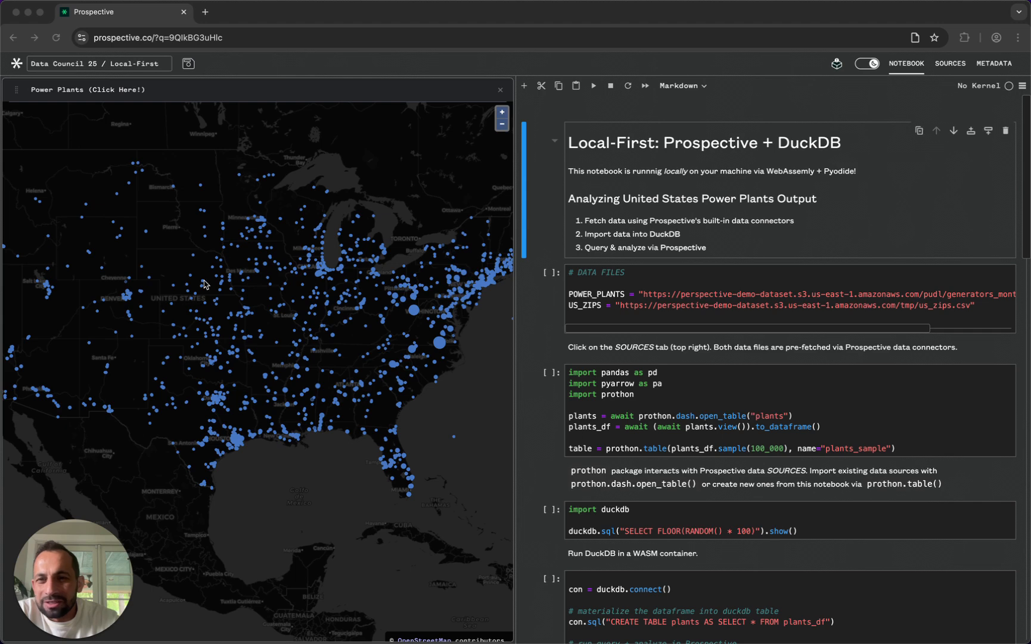
- Open the settings of the Power Plants map and hide the notebook so the map fills the workspace
click(91, 92)
click(103, 100)
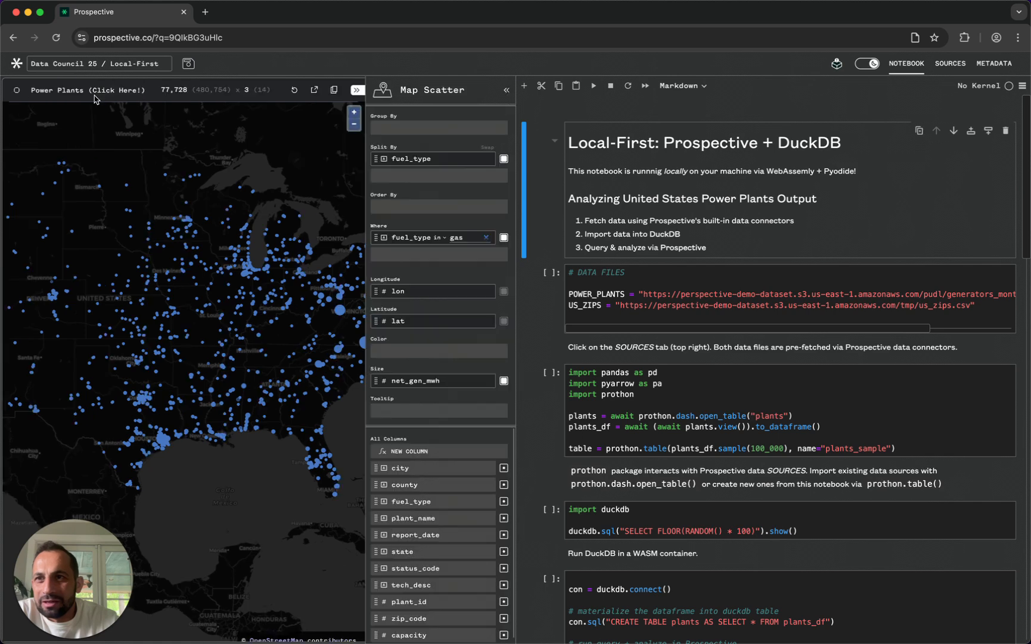
click(906, 63)
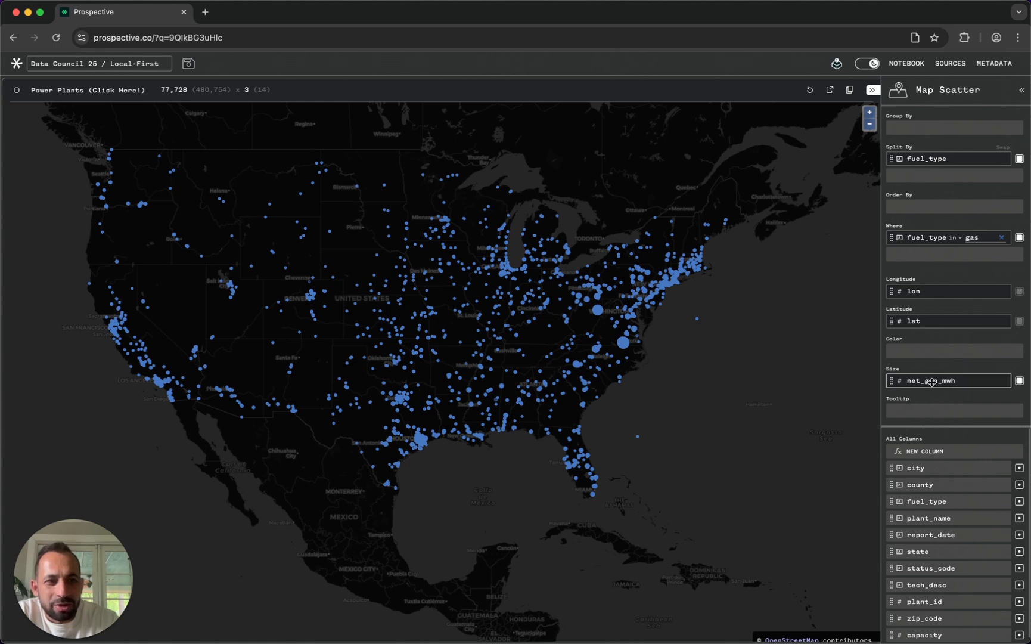
- Set the map's fuel_type filter value to coal
double_click(975, 237)
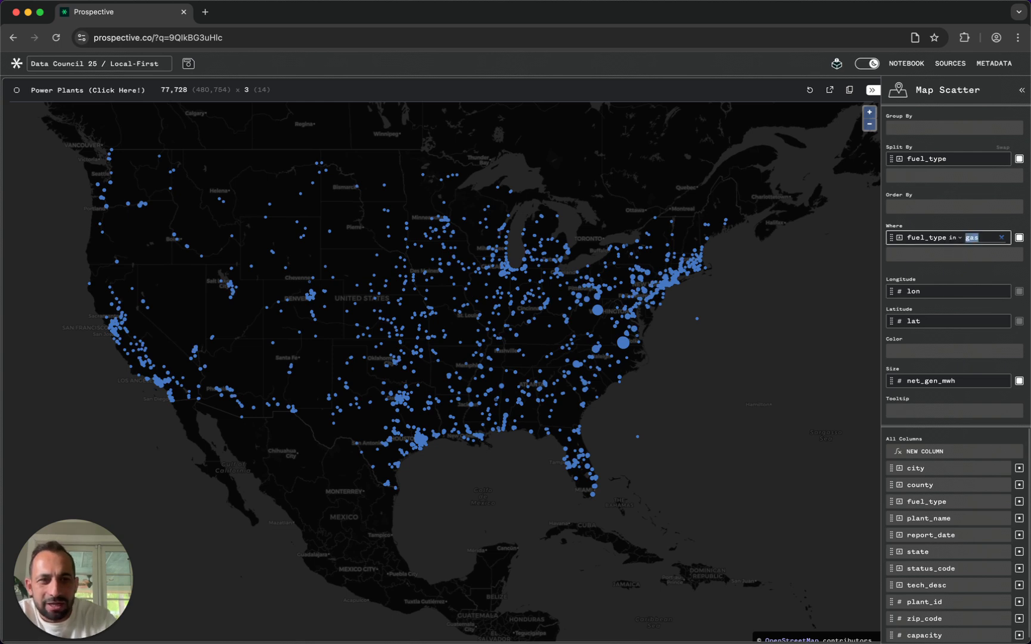
key(BackSpace)
text(coal)
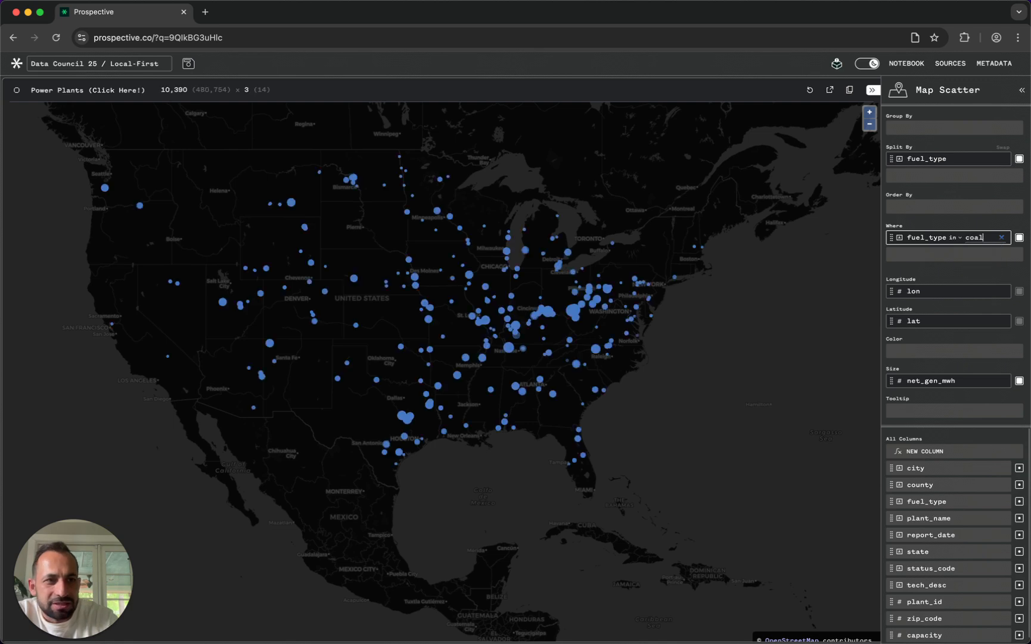
- Set the map's fuel_type filter value to hydro
key(BackSpace)
key(BackSpace)
key(BackSpace)
key(BackSpace)
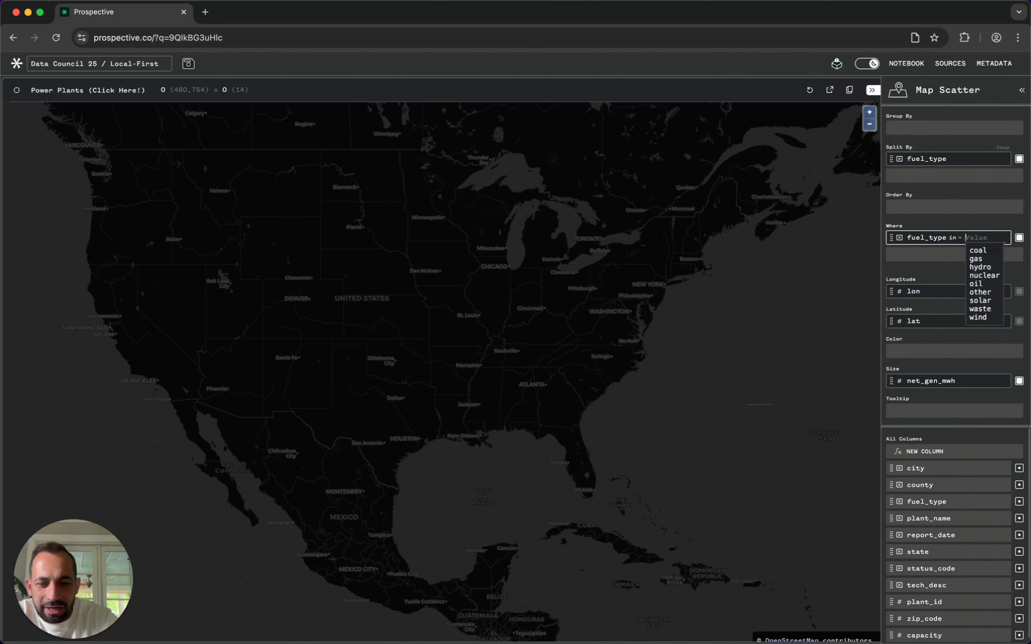
text(hdro)
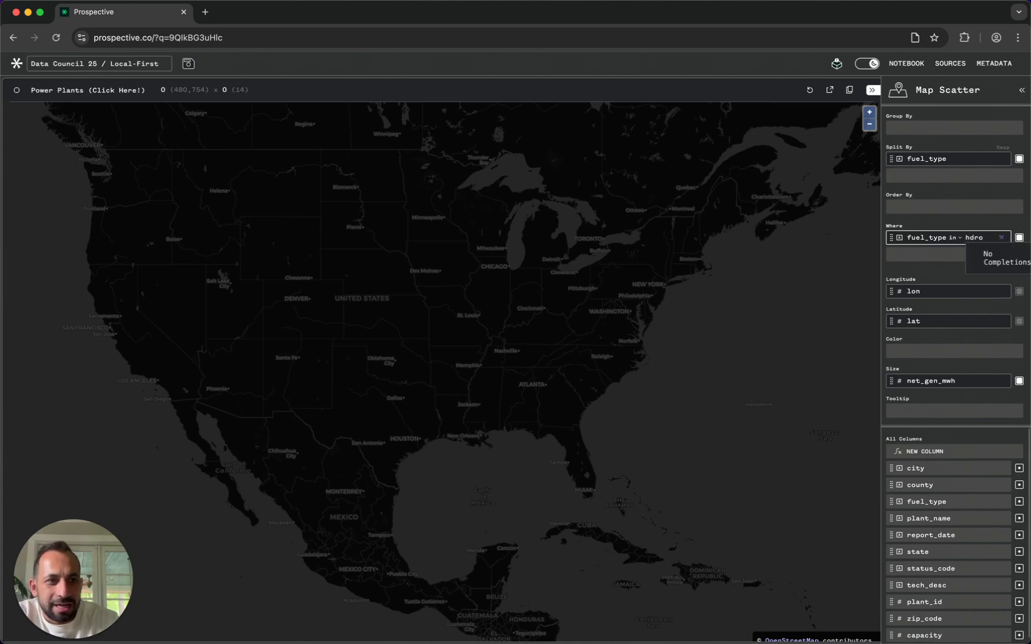
key(BackSpace)
key(BackSpace)
key(BackSpace)
text(yd)
key(Return)
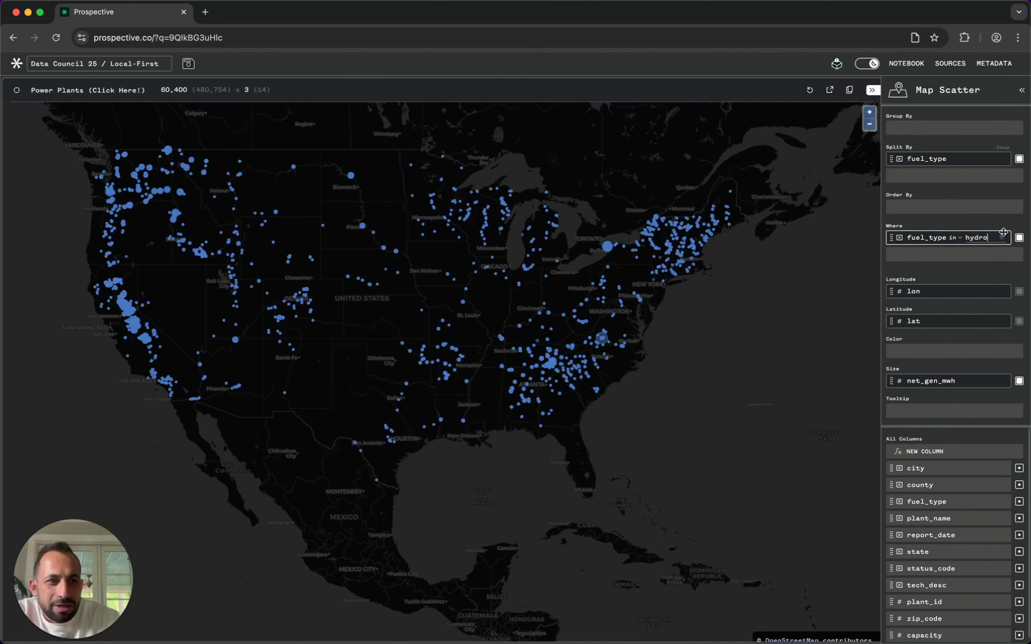
- Set the map's fuel_type filter value back to gas
double_click(971, 237)
text(solar)
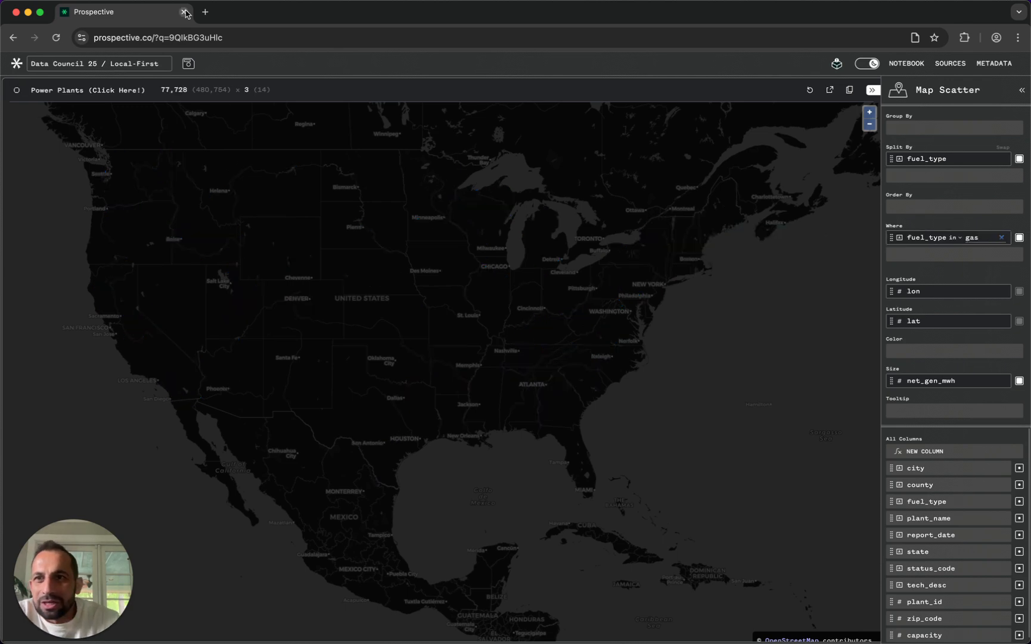
click(185, 13)
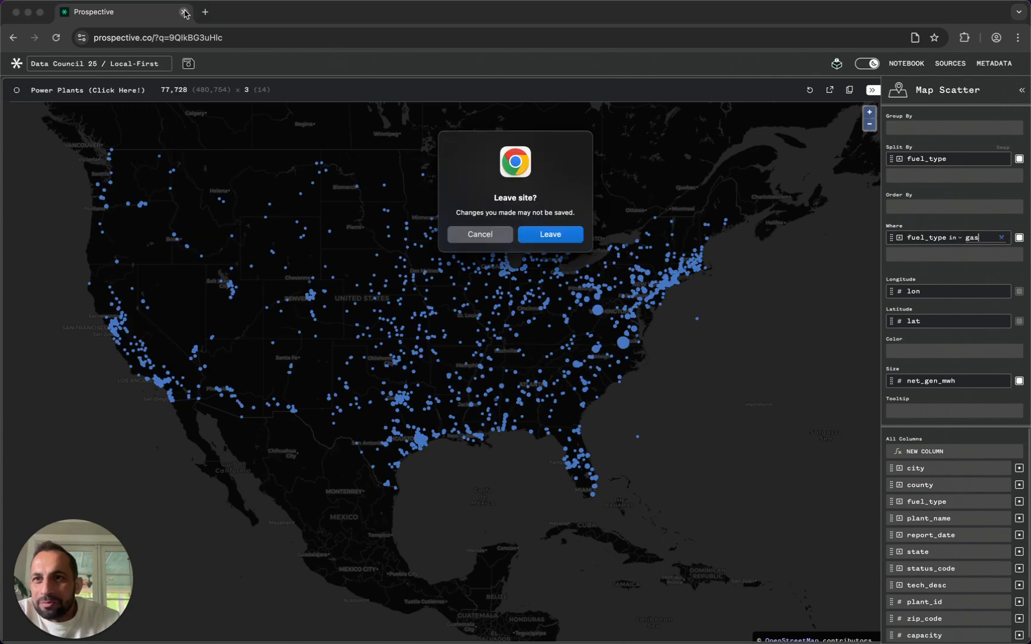
click(481, 234)
click(162, 33)
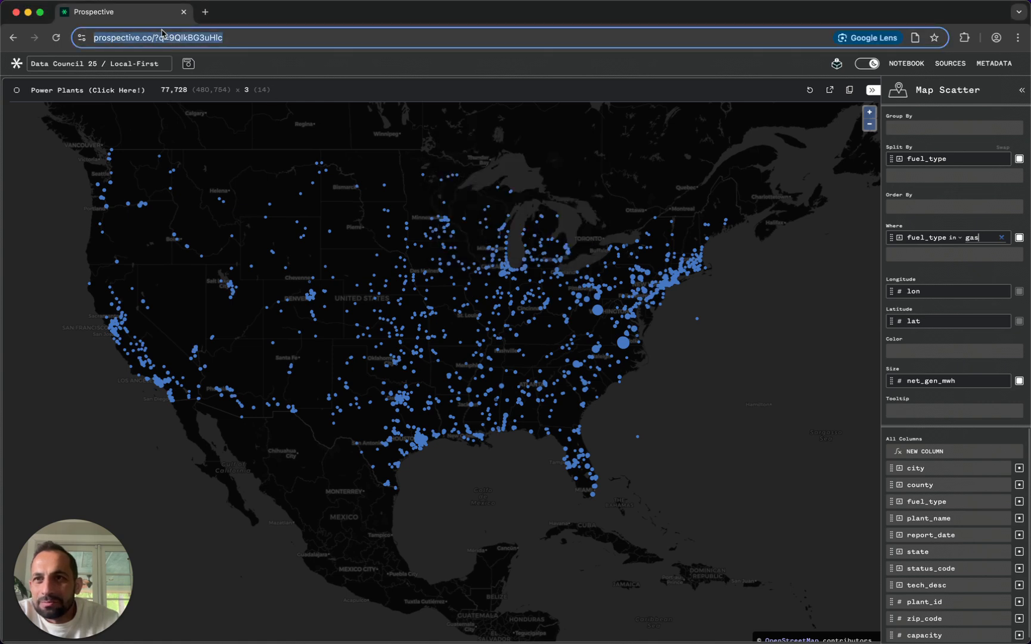
click(257, 41)
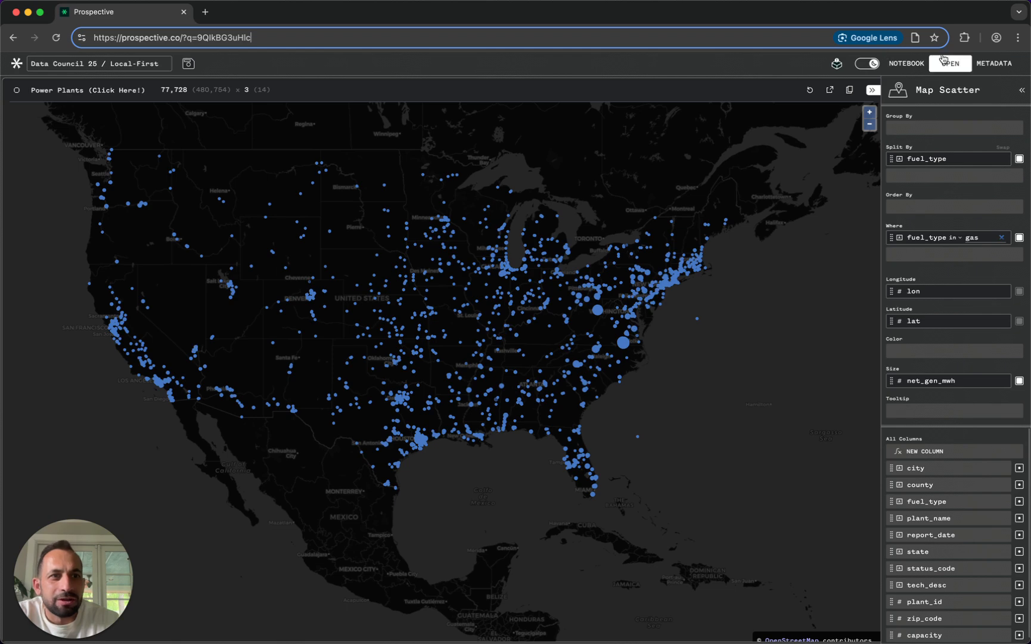
- Show the notebook beside the Power Plants map again and close the map's settings
click(905, 65)
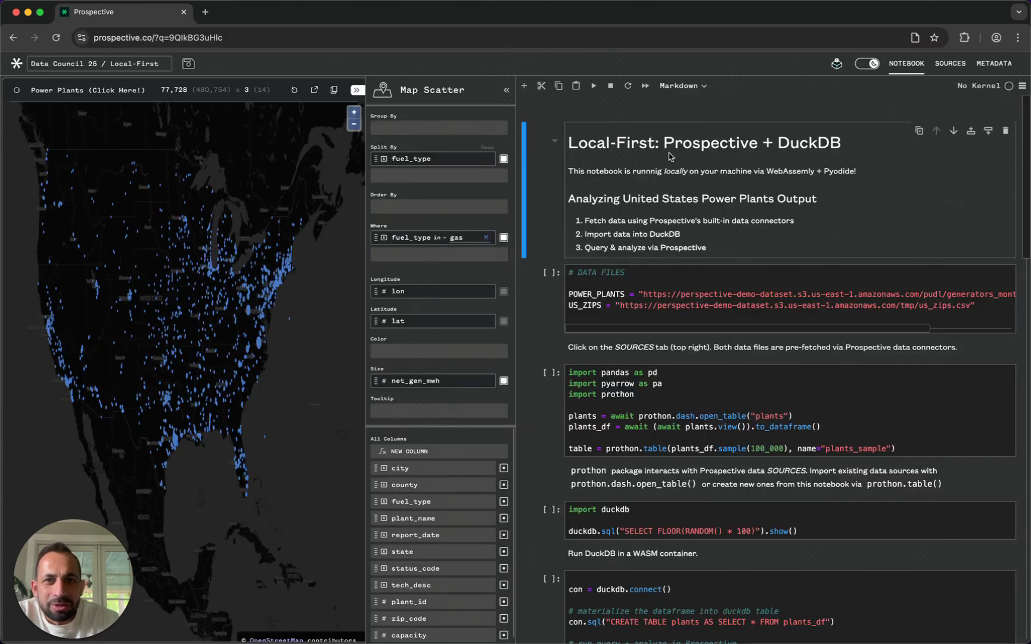
click(356, 91)
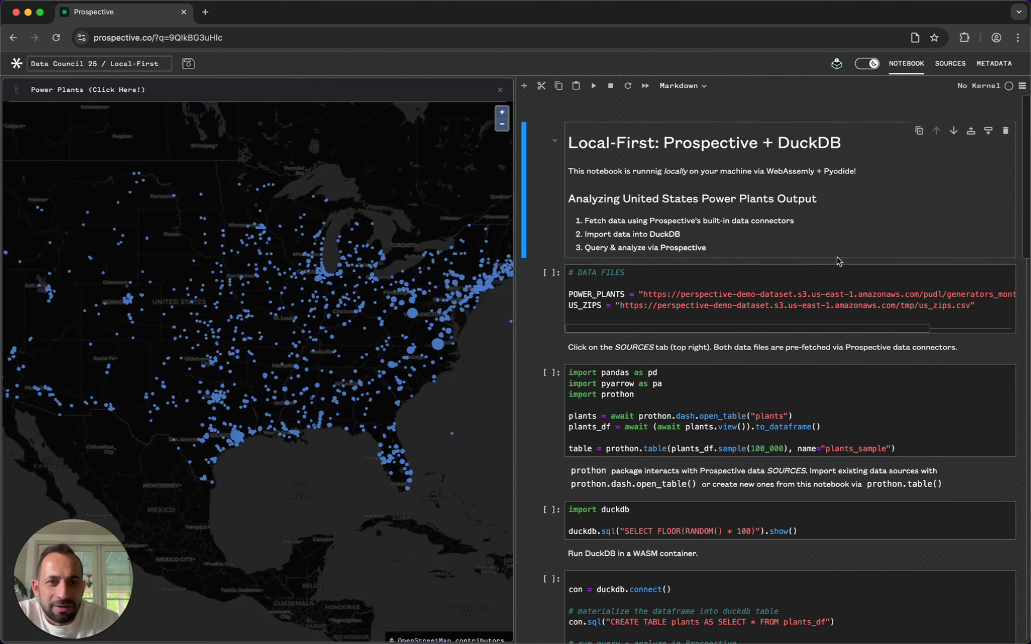
scroll(671, 273, down, 1)
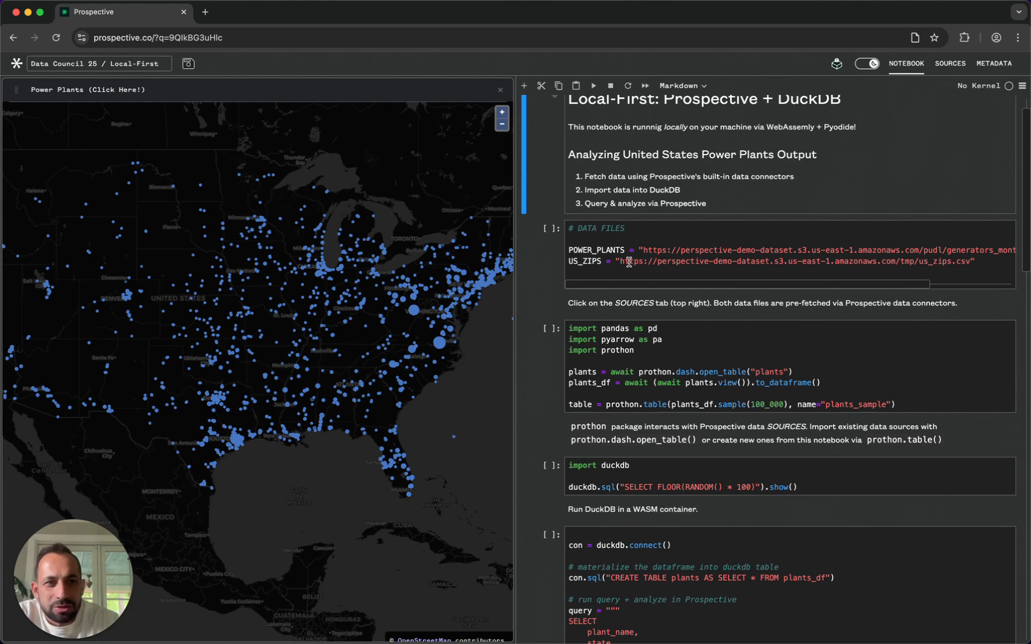
scroll(630, 261, down, 2)
scroll(630, 260, down, 2)
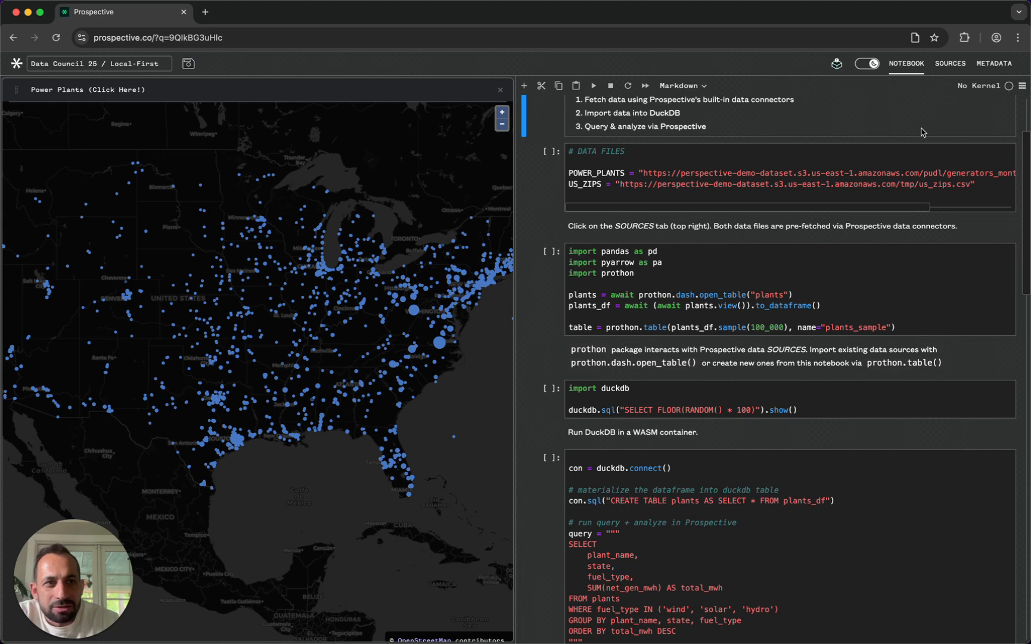
- Open the workspace's data sources and browse the connection types offered for a new data source
click(950, 64)
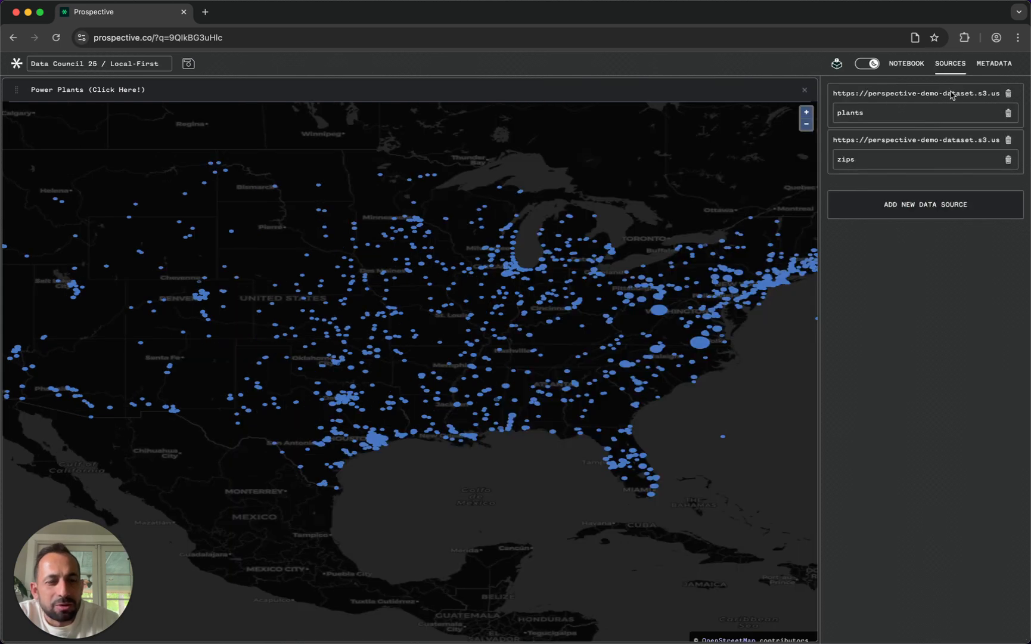
scroll(953, 96, up, 5)
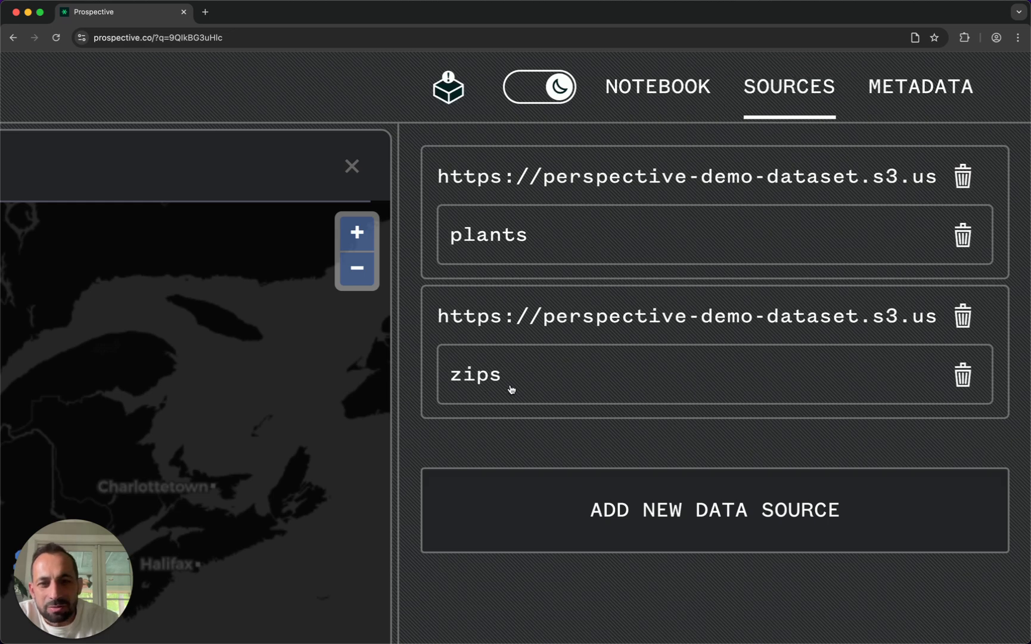
click(602, 496)
scroll(693, 344, down, 3)
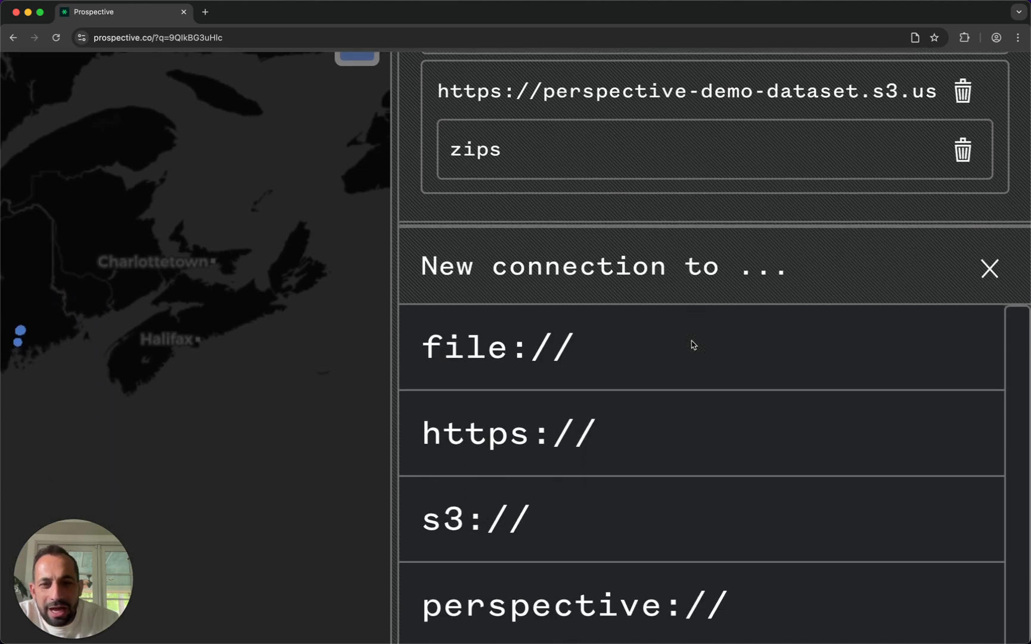
scroll(693, 344, down, 5)
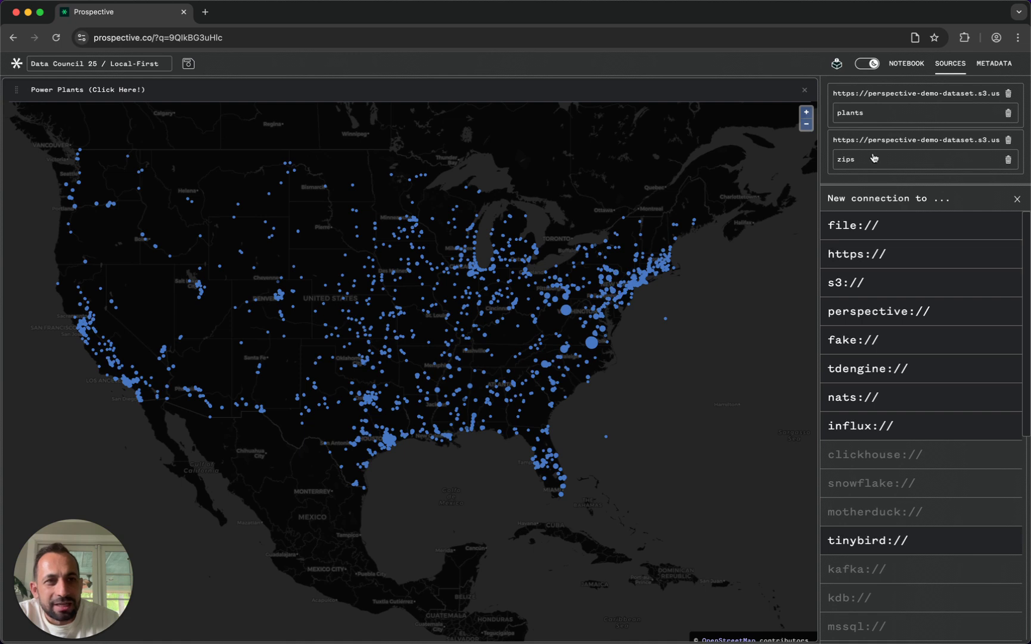
click(864, 257)
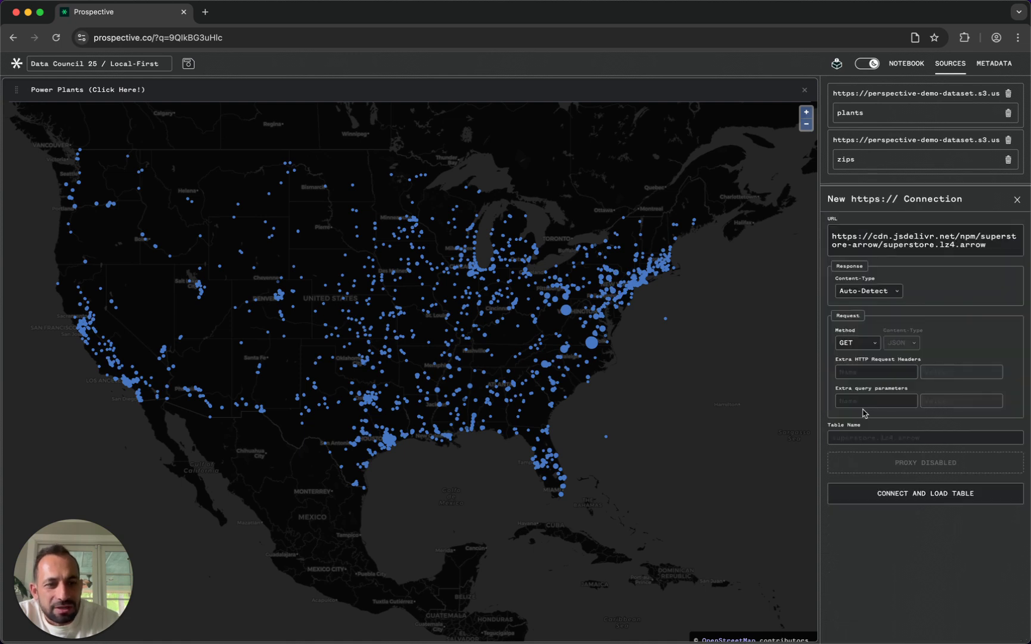
click(851, 436)
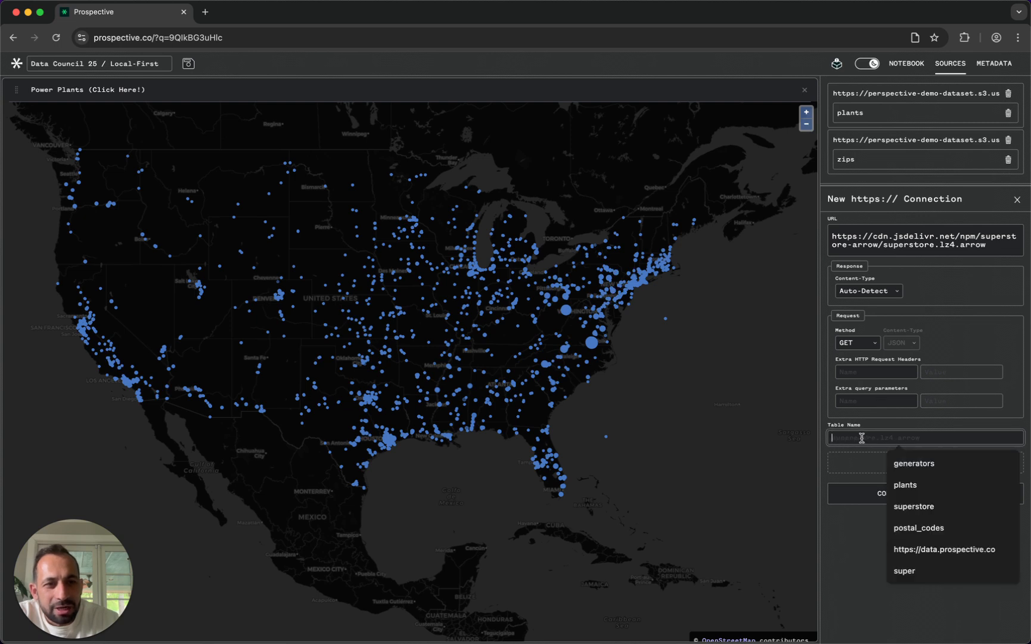
click(950, 64)
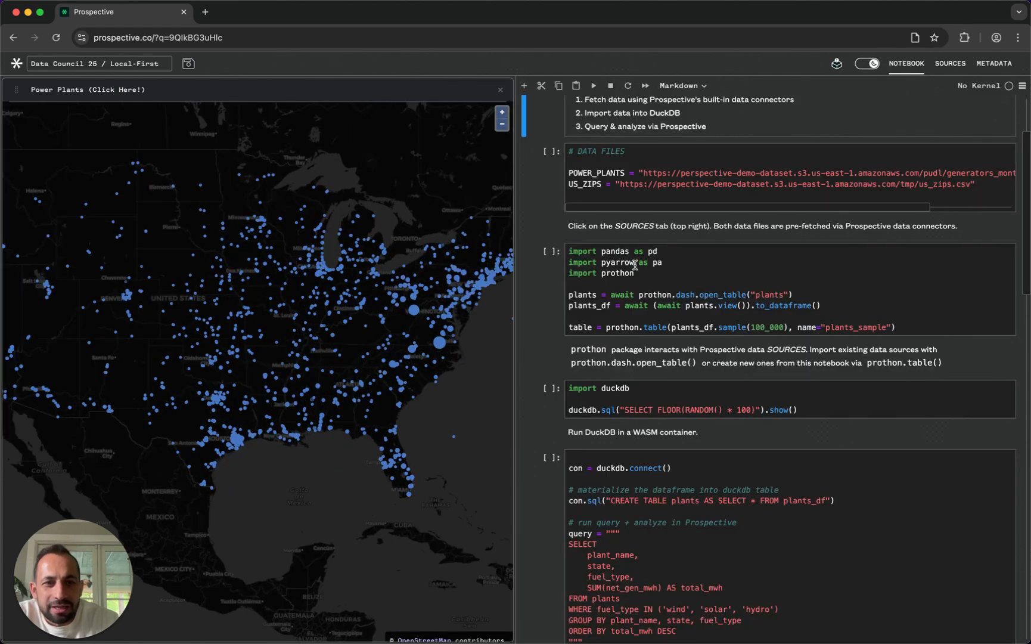
- Examine the notebook cell that opens the plants table with prothon and converts it to the plants_df dataframe
scroll(636, 265, down, 1)
click(883, 268)
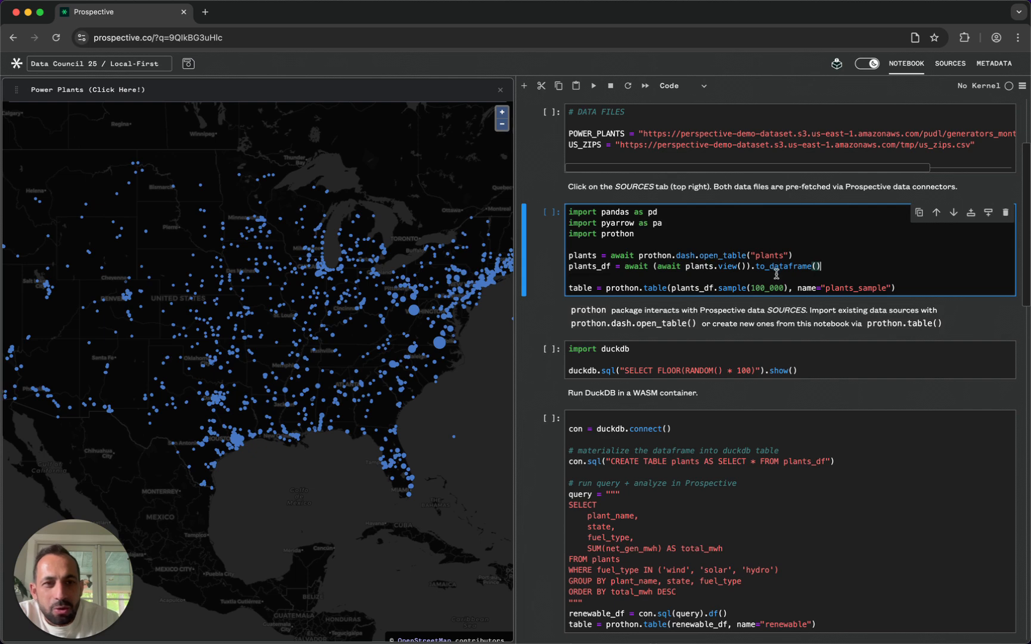
double_click(591, 266)
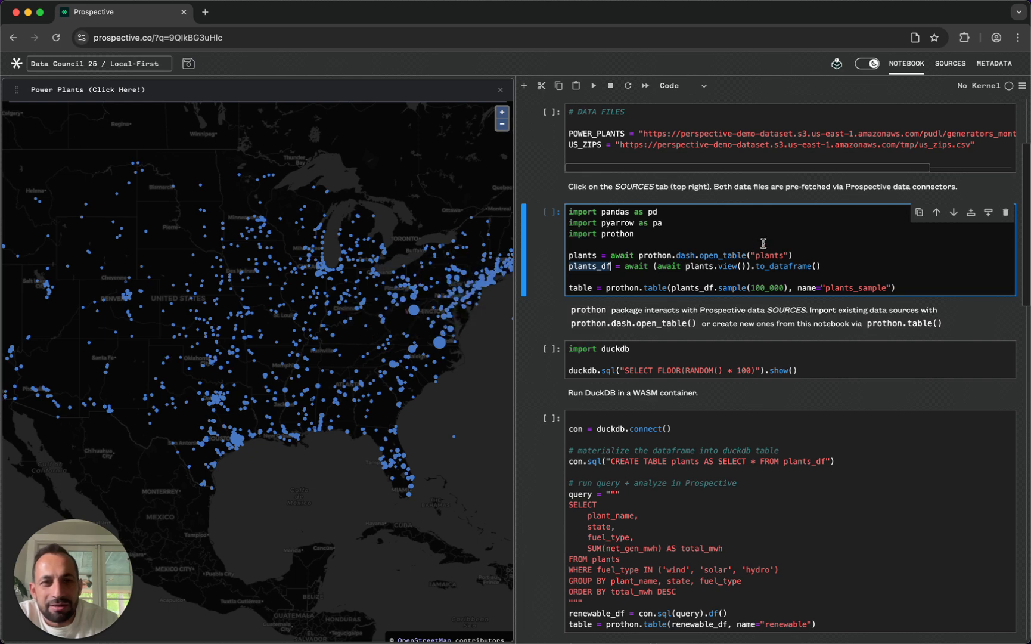
scroll(764, 244, up, 5)
scroll(348, 338, down, 1)
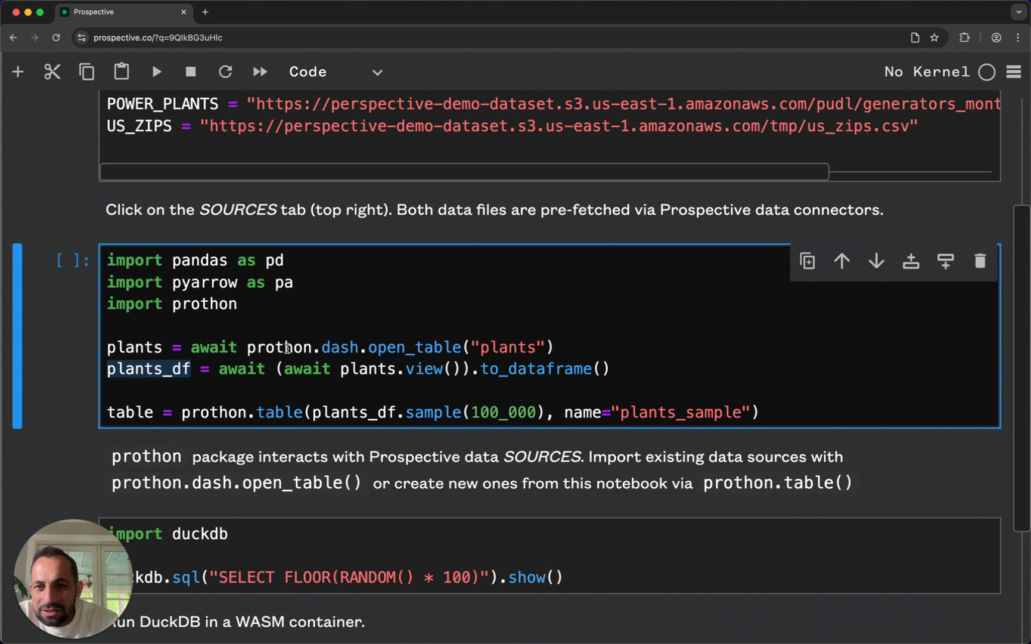
double_click(287, 348)
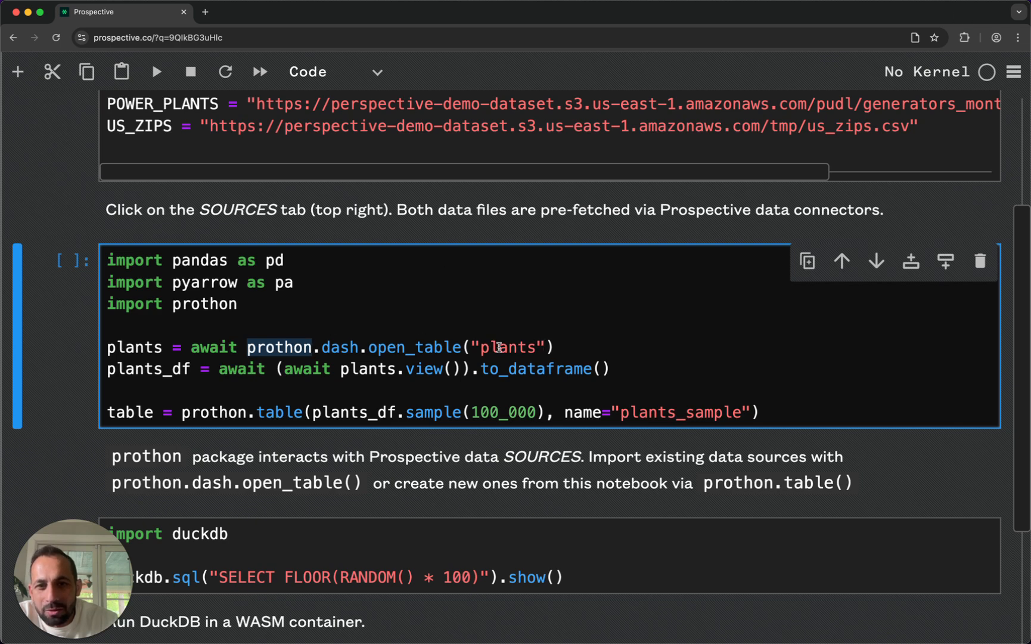
double_click(500, 347)
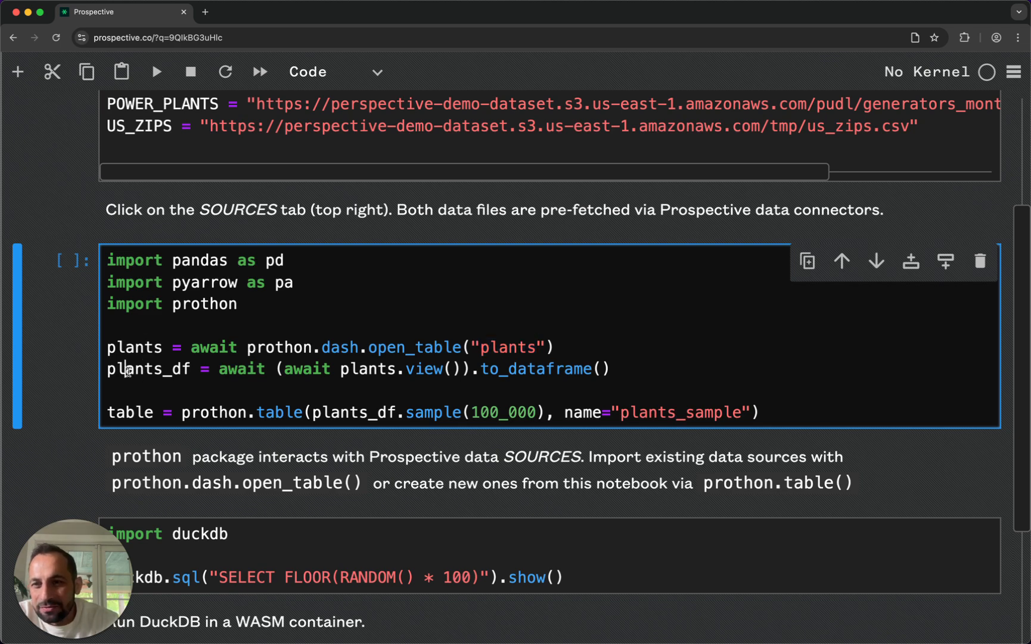
double_click(128, 371)
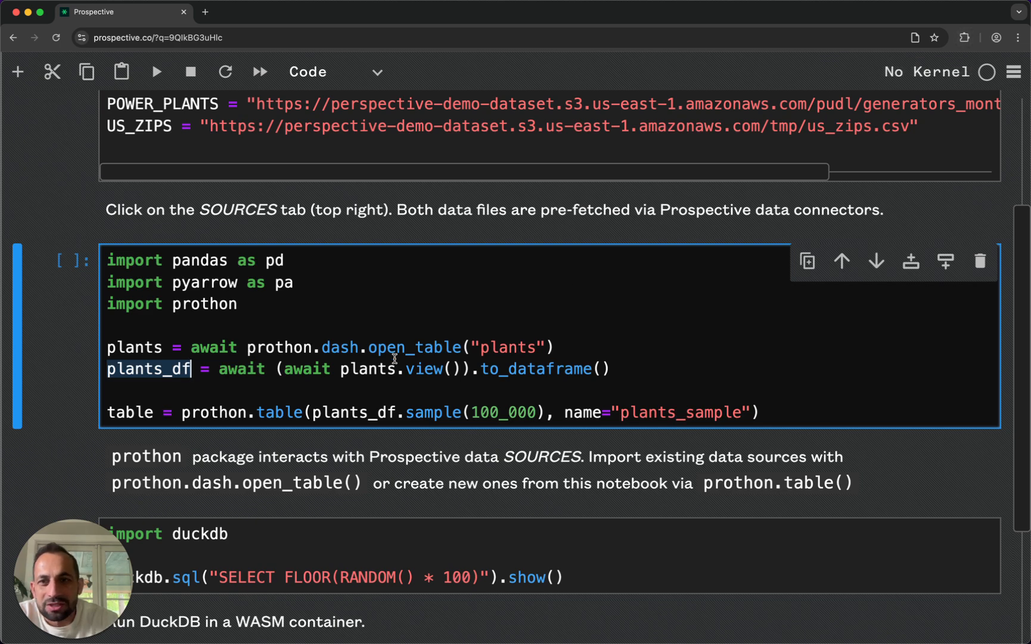
- Run the notebook cell that loads plants_df and creates the plants_sample table from 100_000 sampled rows
scroll(394, 359, down, 5)
click(919, 256)
key(shift+Return)
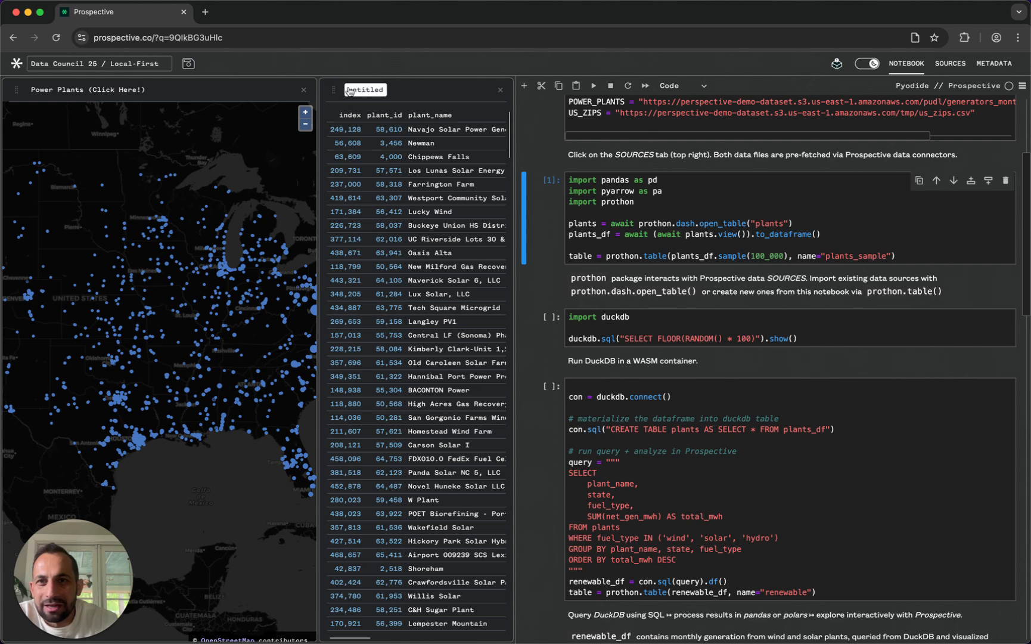
- Widen the new untitled datagrid, group its rows by fuel_type and close its settings
drag(318, 103, 182, 103)
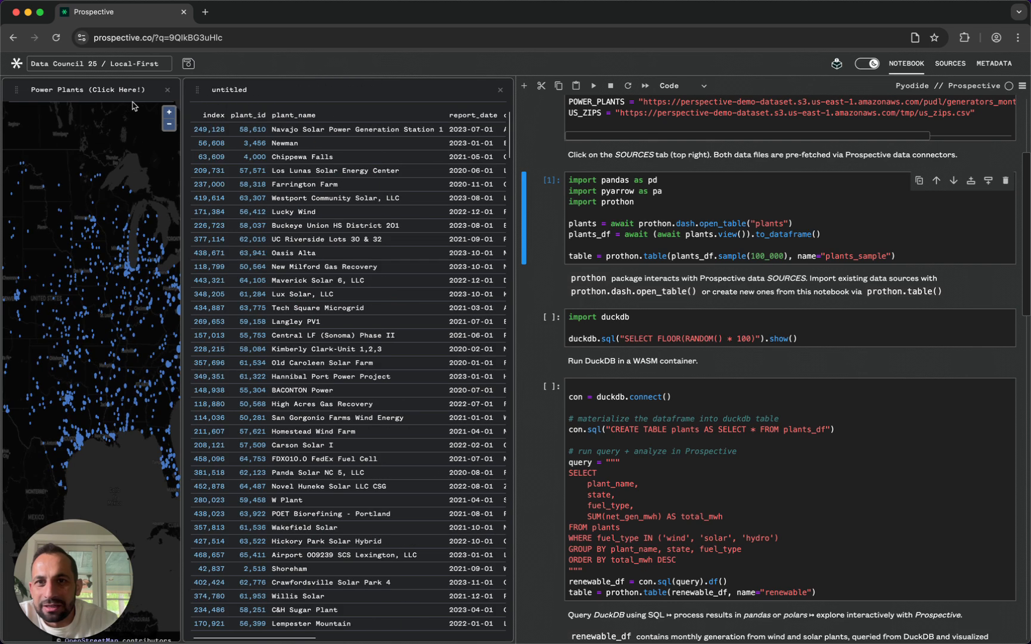
click(224, 93)
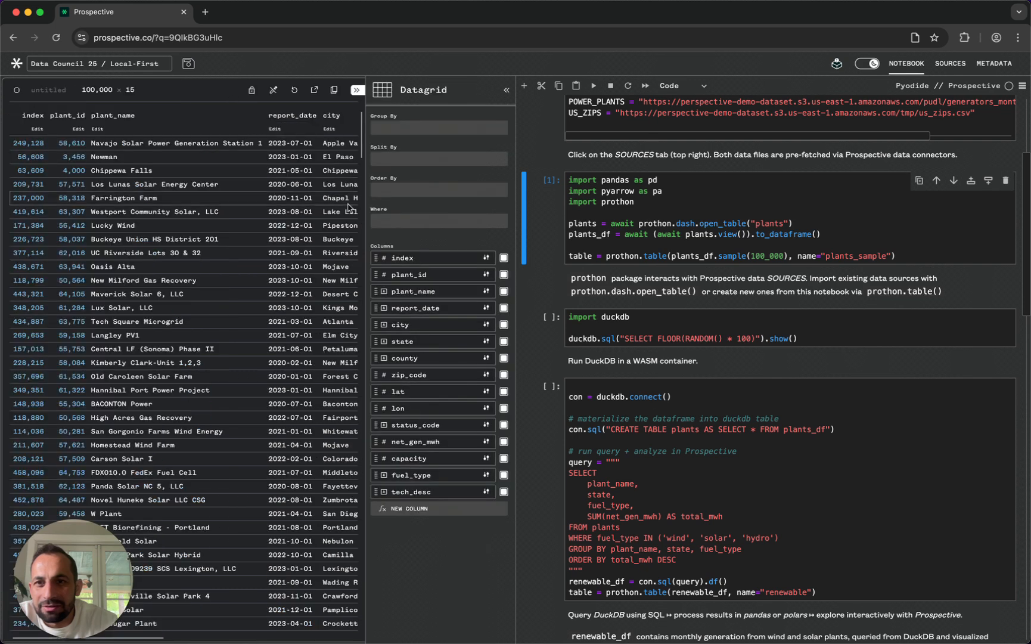
click(397, 124)
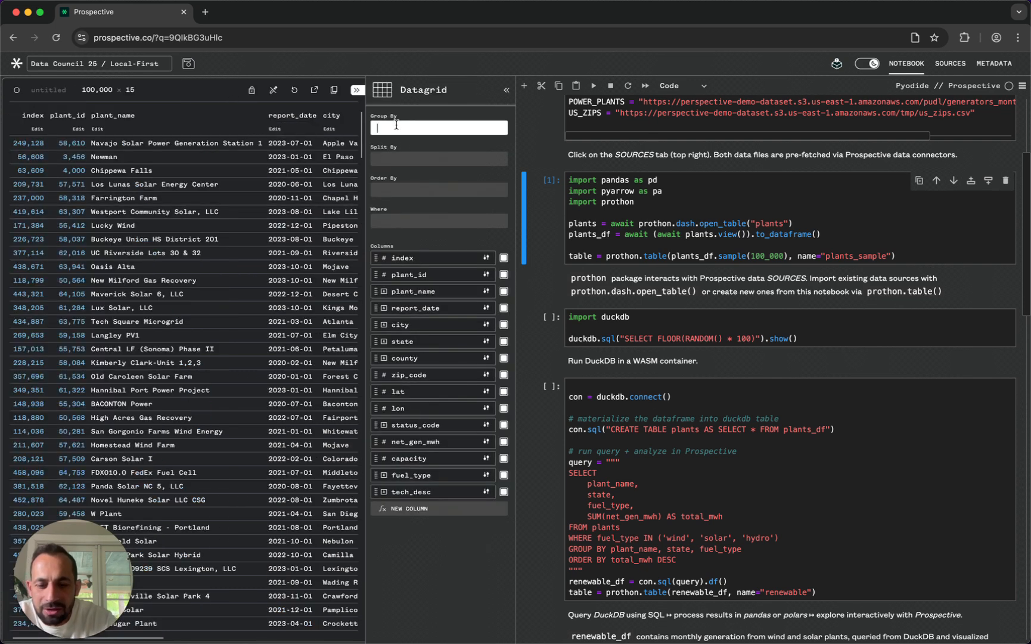
text(fuel)
key(Return)
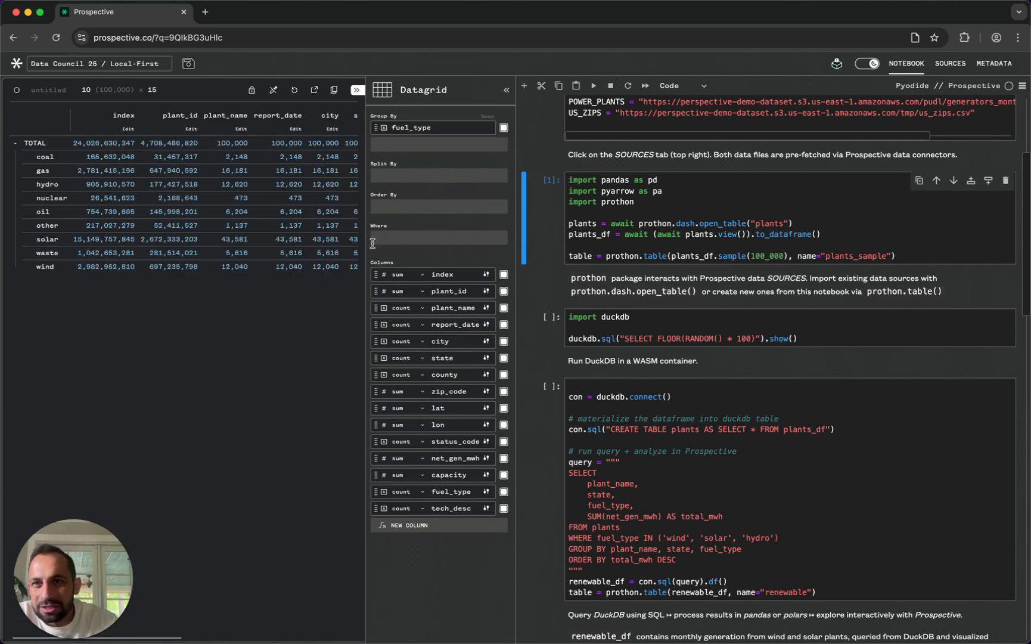
click(357, 91)
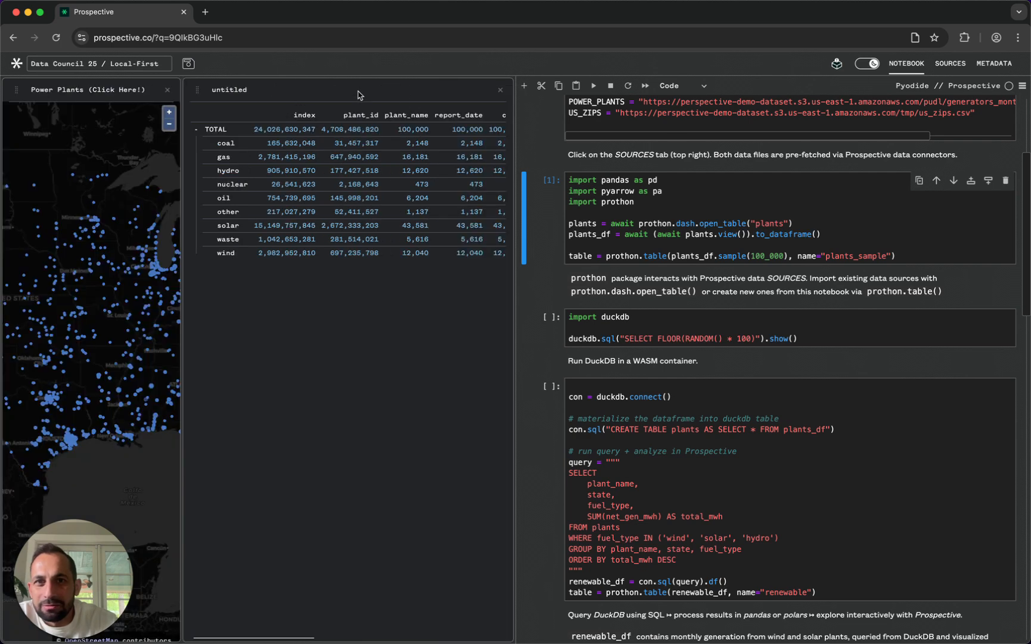
- Remove the untitled datagrid from the workspace, leaving the Power Plants map
click(501, 90)
scroll(725, 259, down, 2)
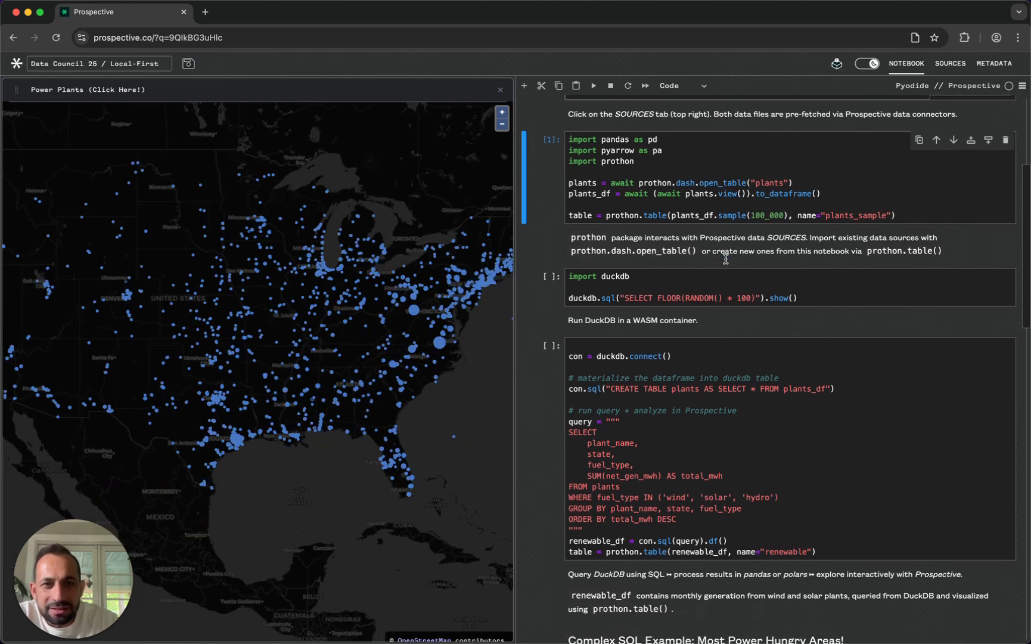
- Run the notebook cell that imports duckdb and shows the query SELECT FLOOR(RANDOM() * 100)
click(837, 292)
scroll(836, 292, up, 5)
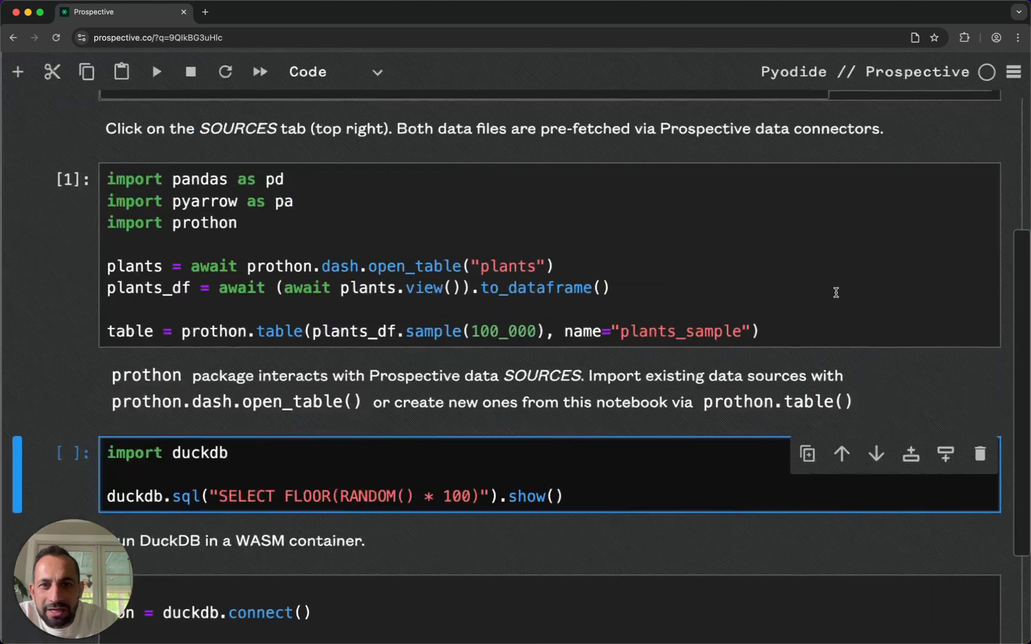
scroll(455, 375, down, 1)
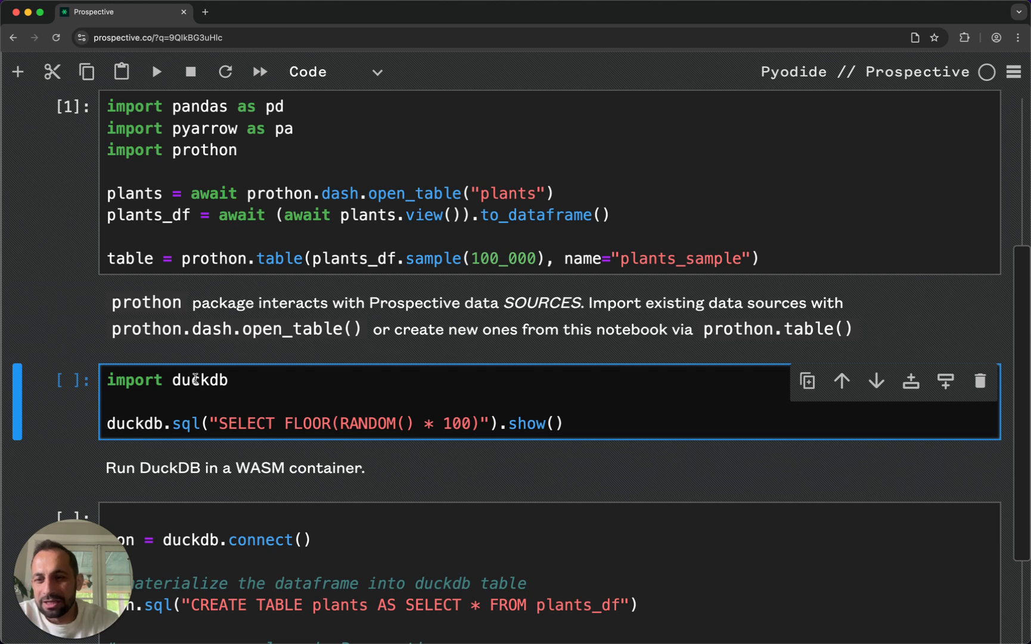
scroll(316, 395, down, 1)
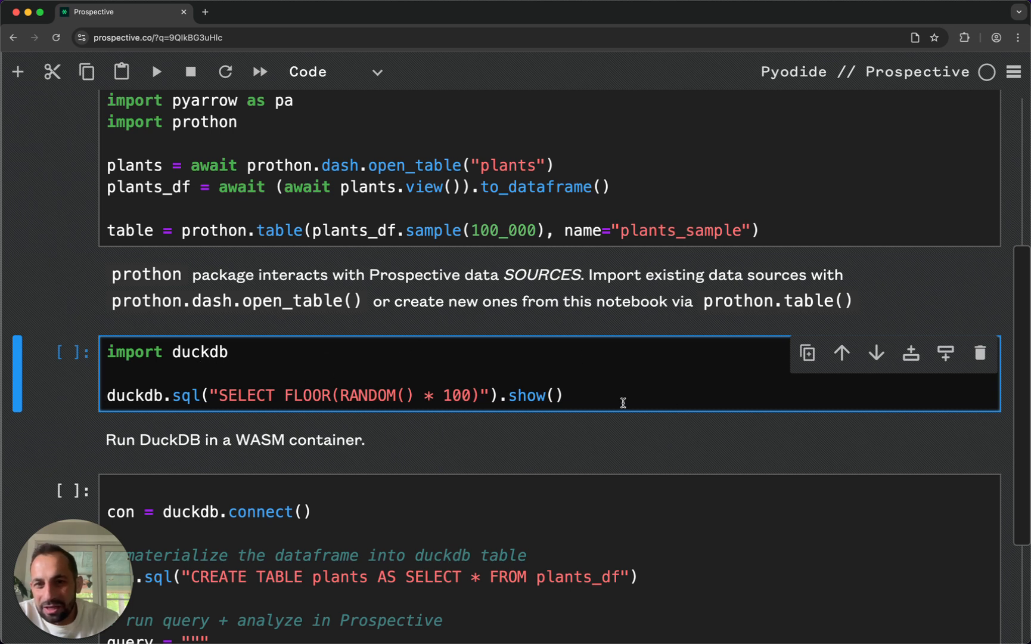
click(674, 405)
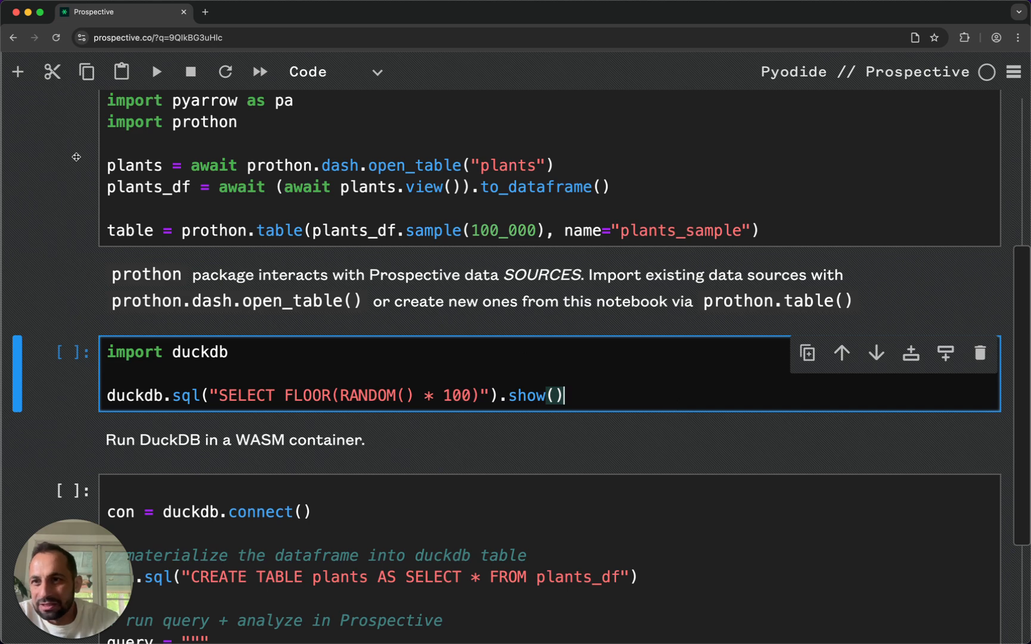
key(ctrl+Return)
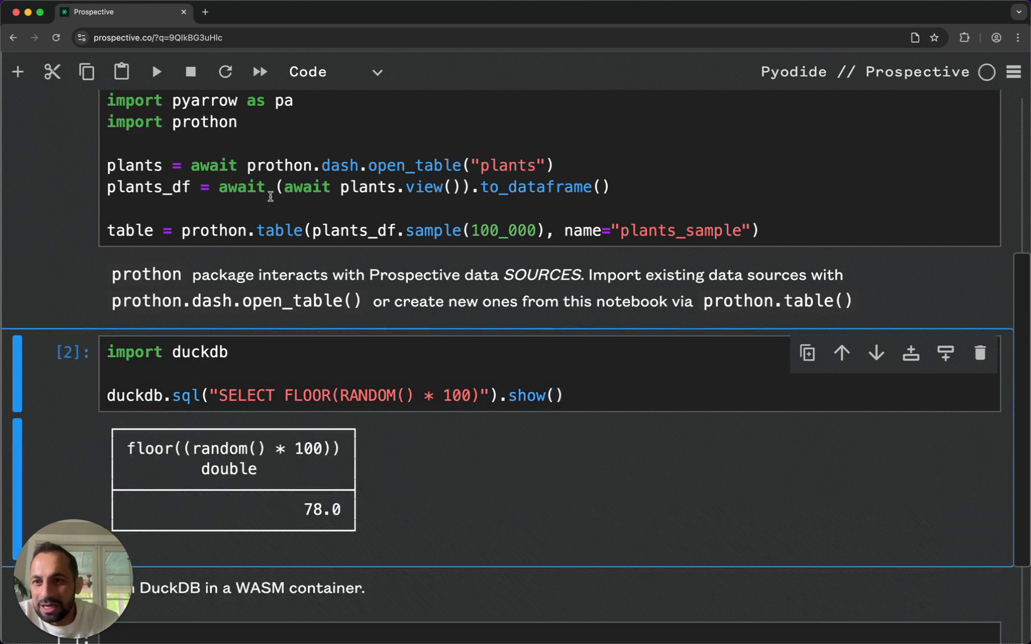
- Examine the notebook cell that materializes plants_df into a DuckDB plants table and queries total_mwh for wind, solar and hydro plants
scroll(321, 332, down, 2)
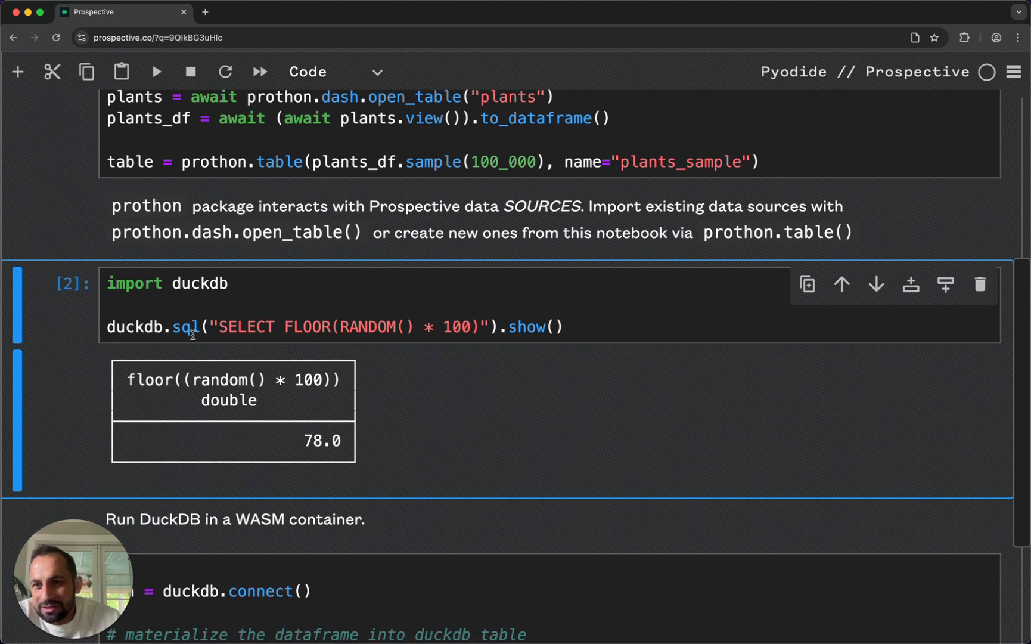
scroll(320, 304, down, 2)
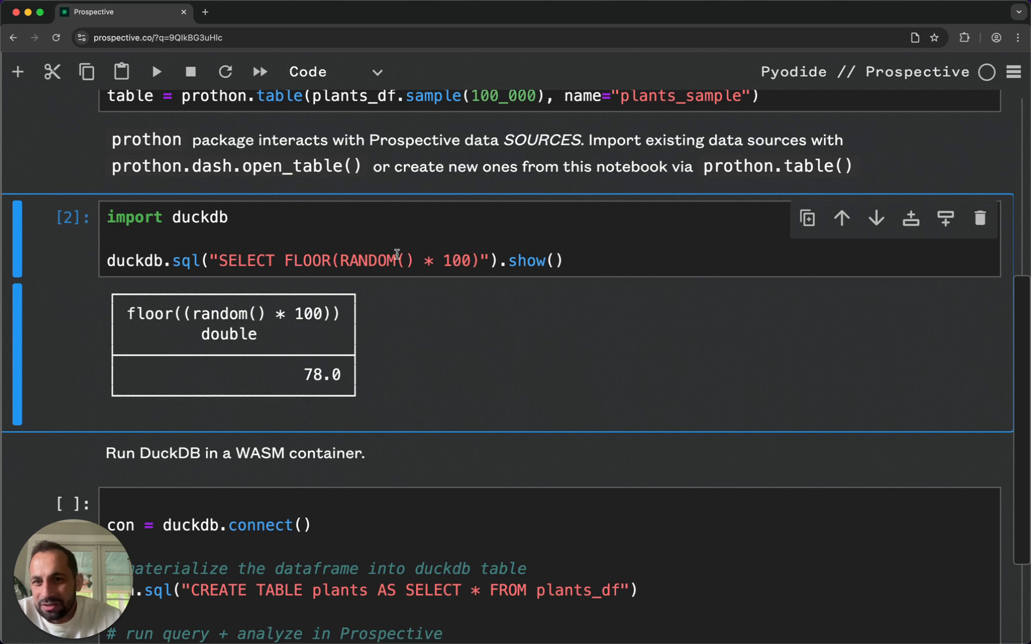
scroll(396, 254, down, 2)
scroll(397, 254, down, 10)
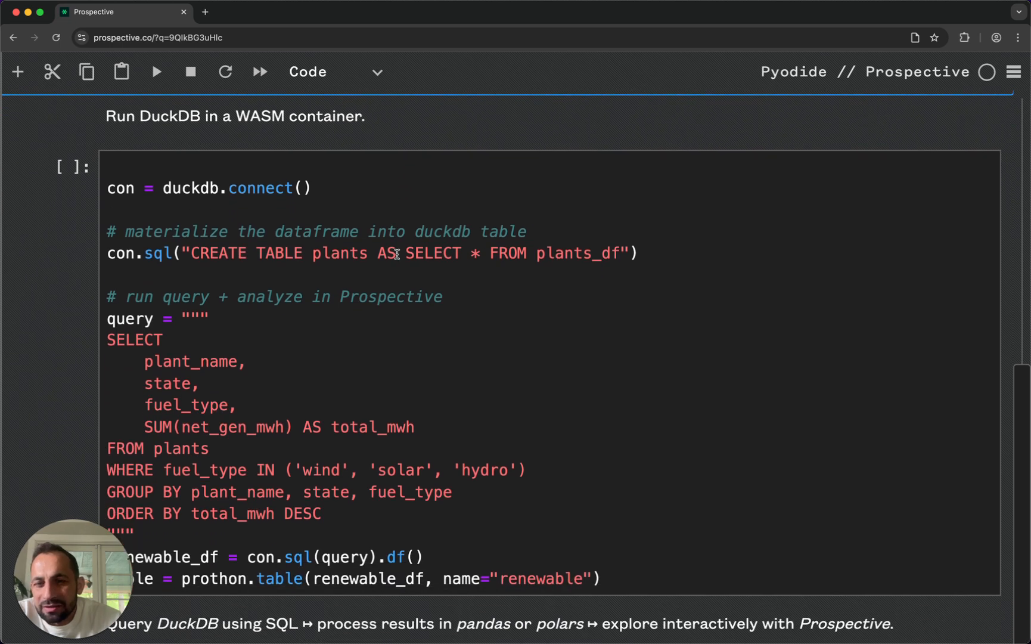
scroll(396, 254, down, 1)
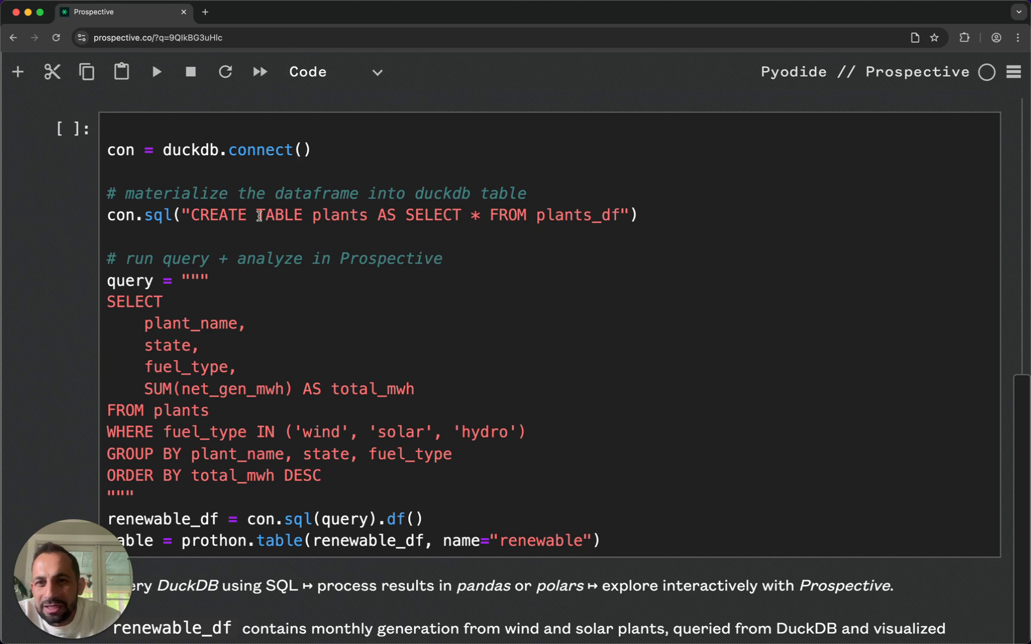
scroll(543, 256, up, 6)
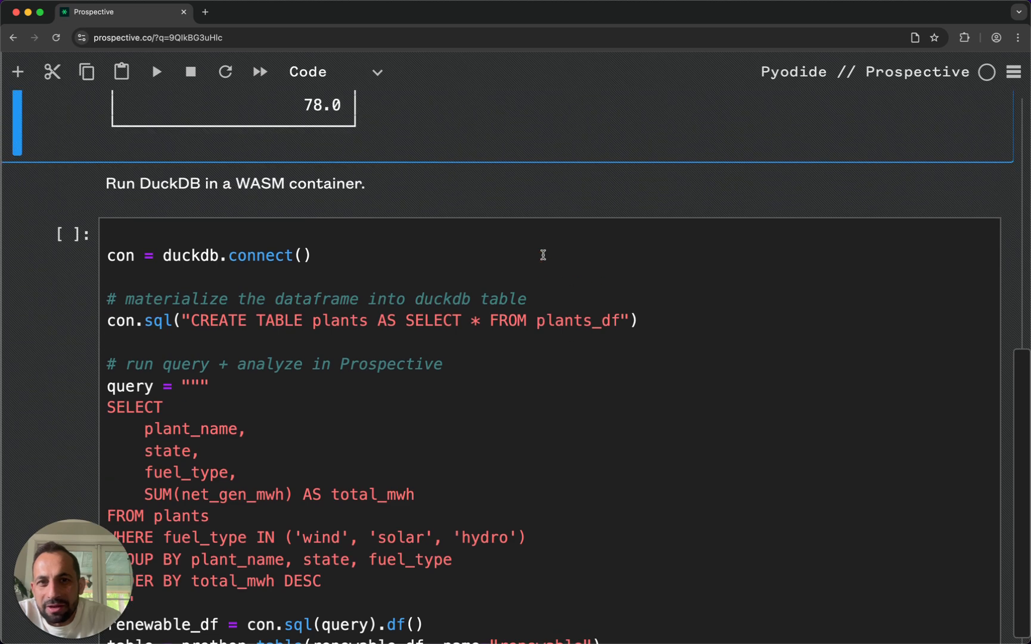
scroll(543, 258, up, 3)
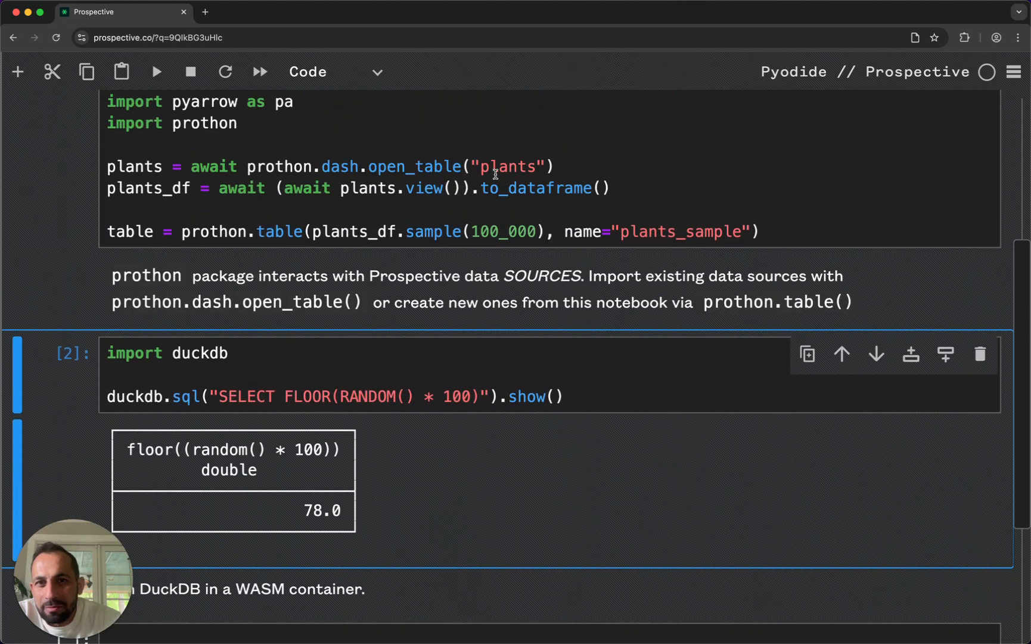
scroll(473, 171, down, 8)
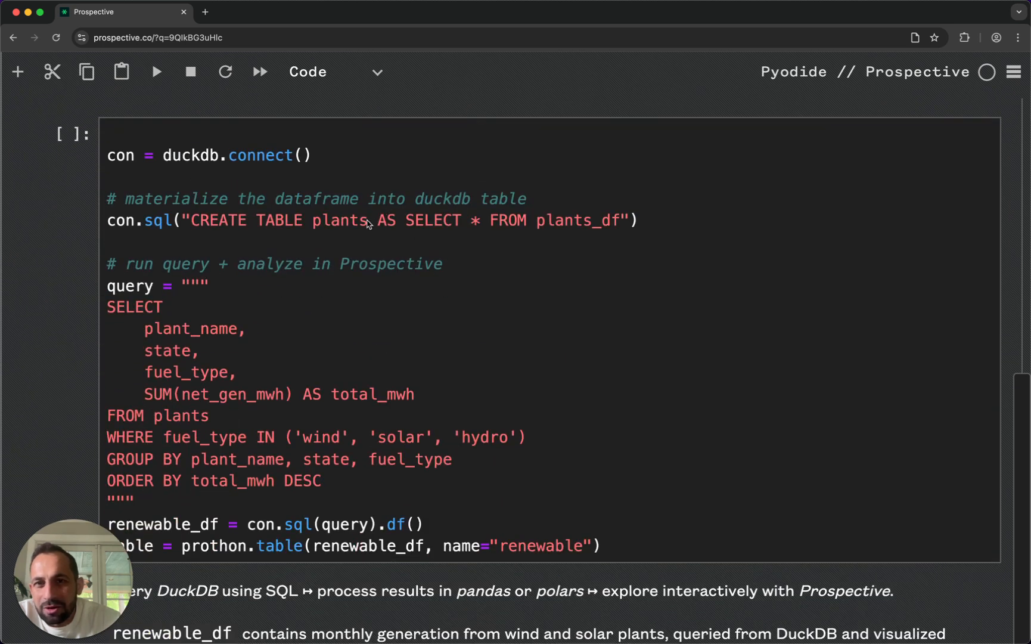
scroll(302, 233, down, 2)
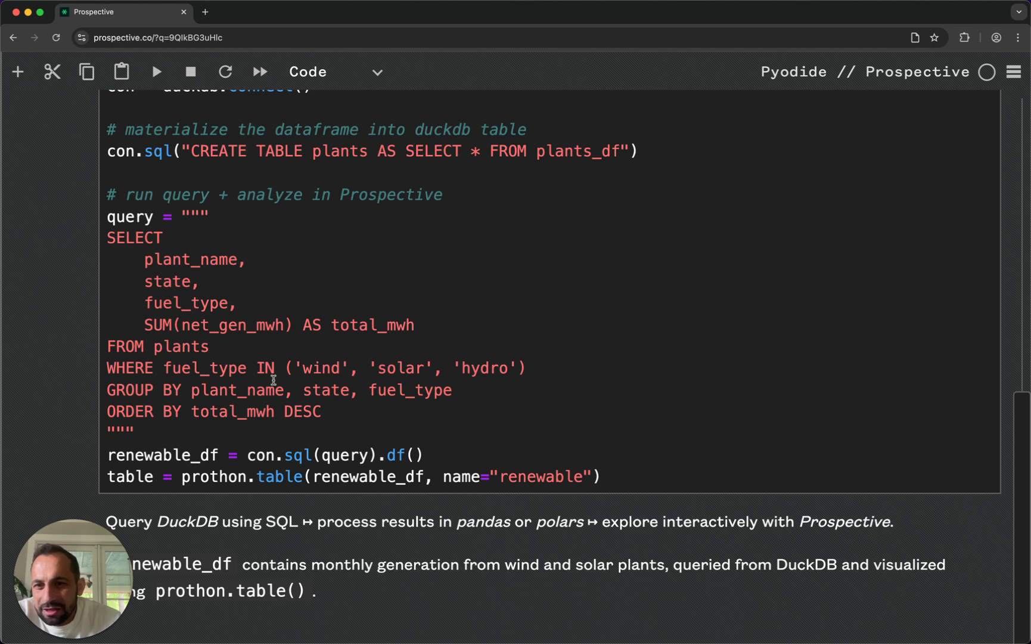
scroll(282, 410, down, 1)
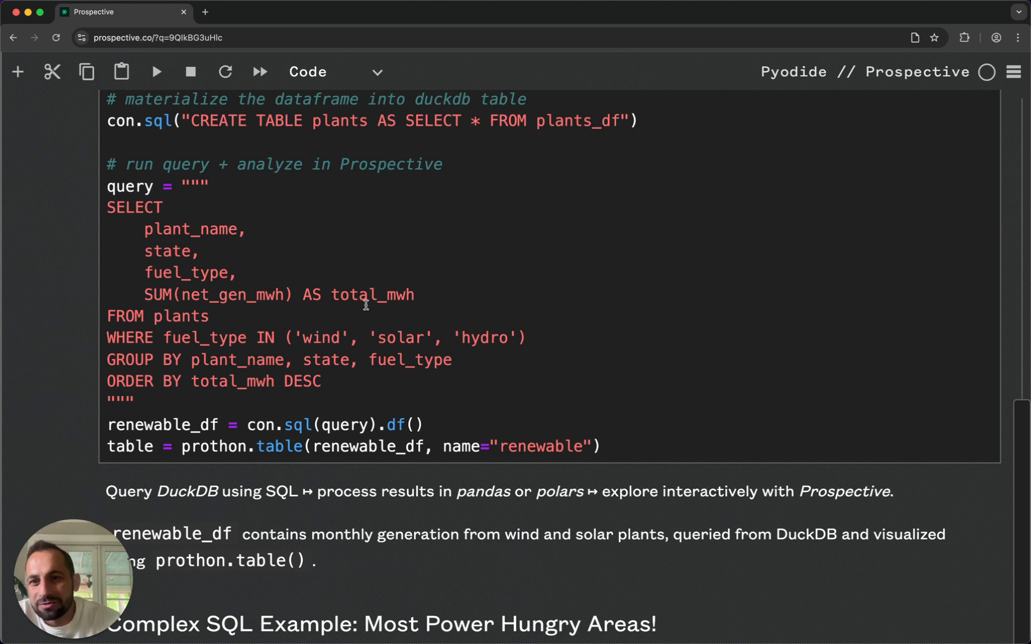
scroll(507, 333, down, 2)
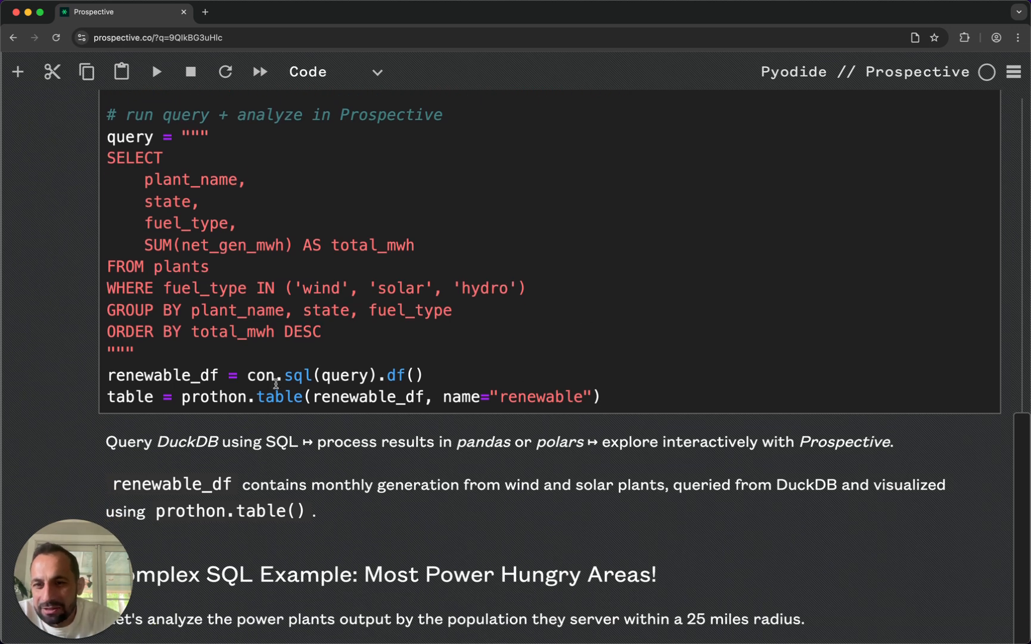
- Run the notebook cell that queries renewable generation into renewable_df and creates the renewable table with prothon
double_click(265, 397)
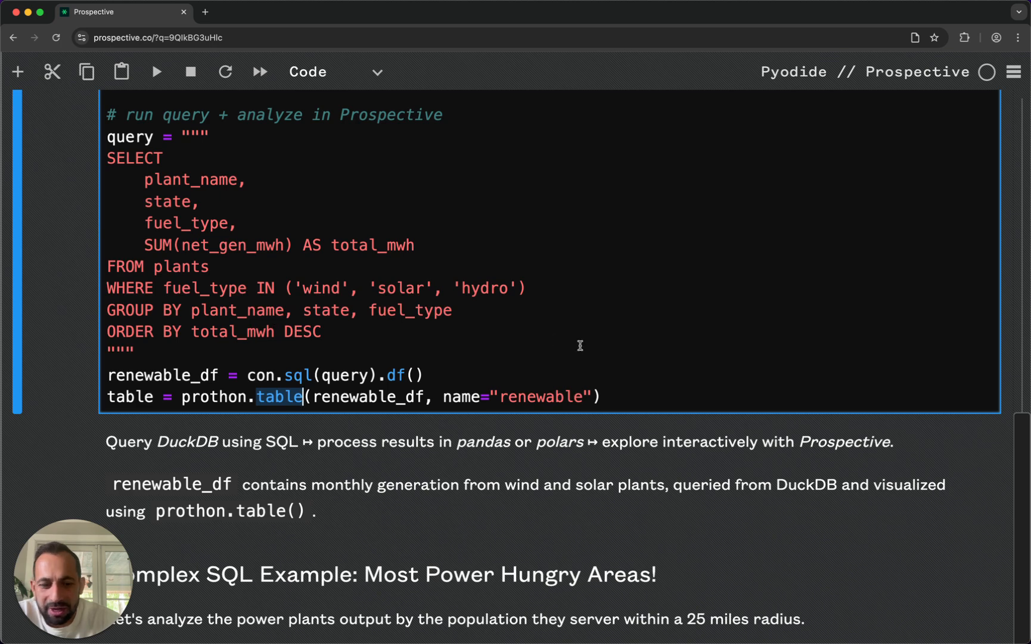
scroll(580, 345, up, 3)
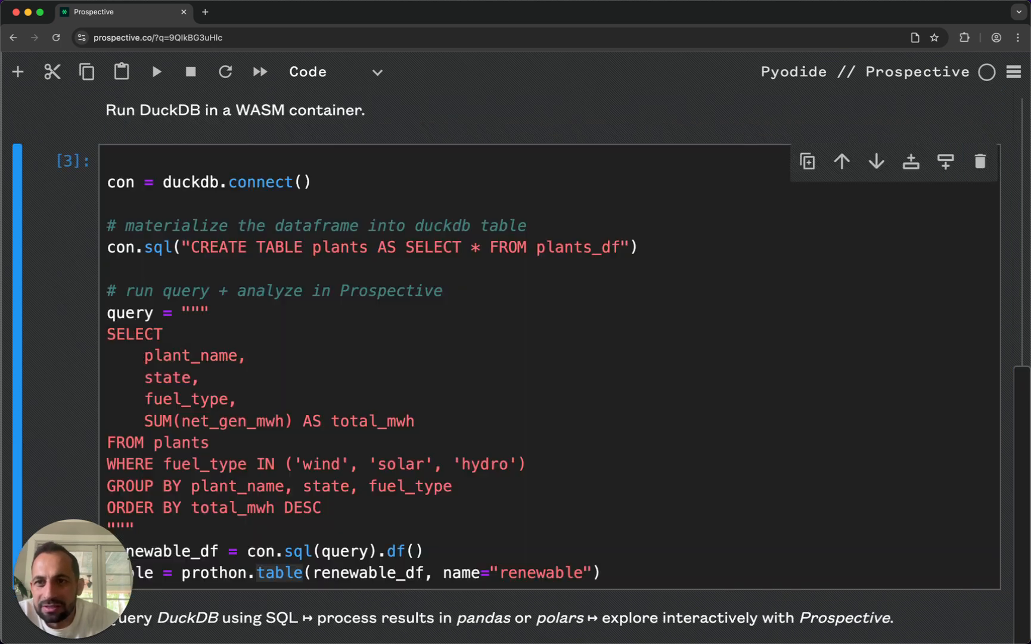
scroll(591, 344, down, 5)
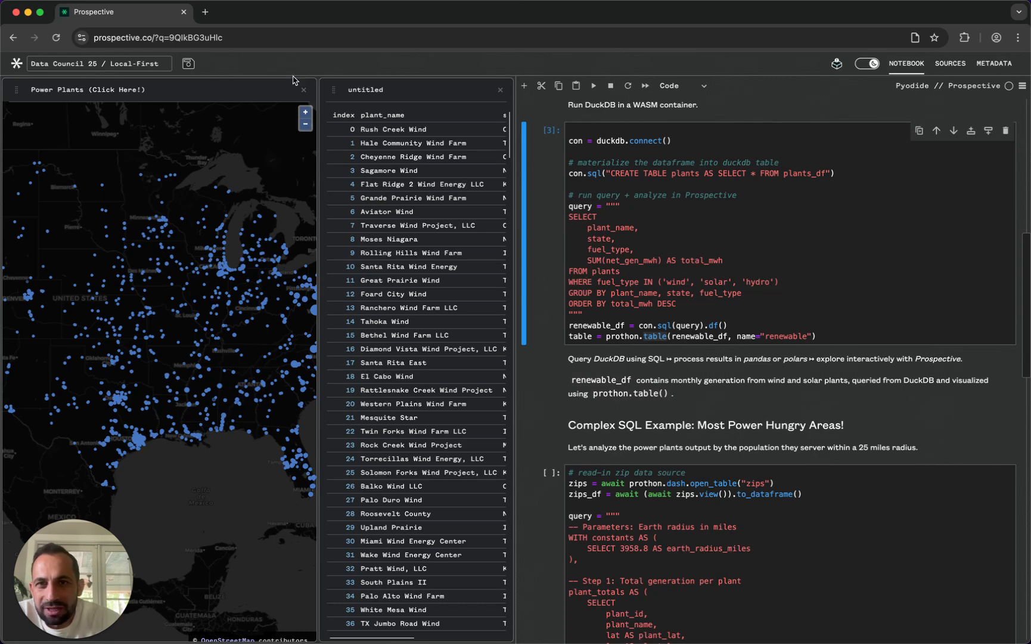
- Widen the new untitled datagrid, change it to a Y Area chart and close its settings
drag(318, 148, 182, 146)
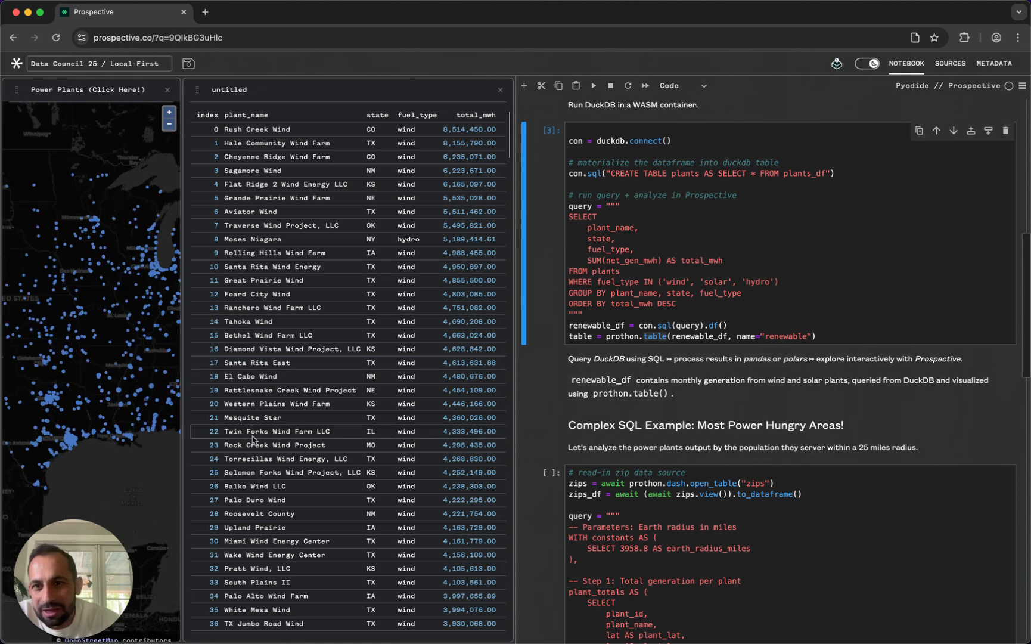
click(220, 89)
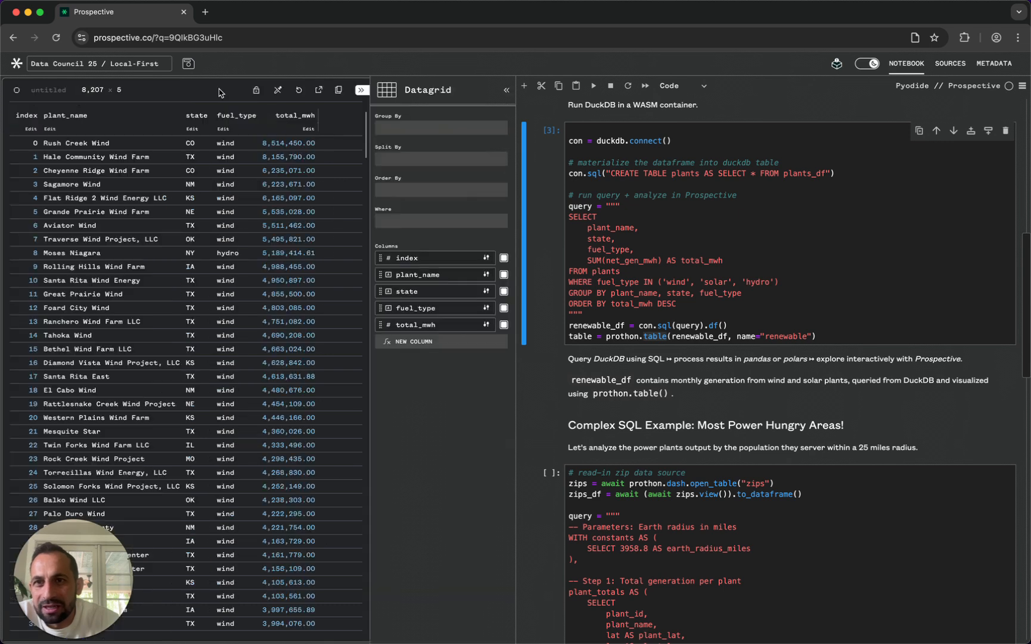
click(434, 95)
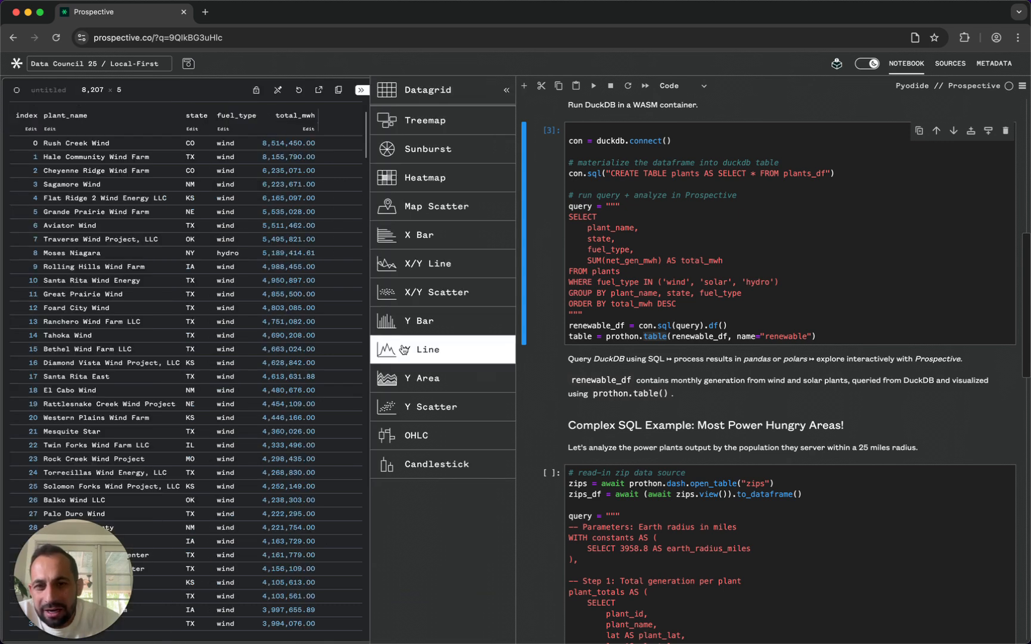
click(412, 378)
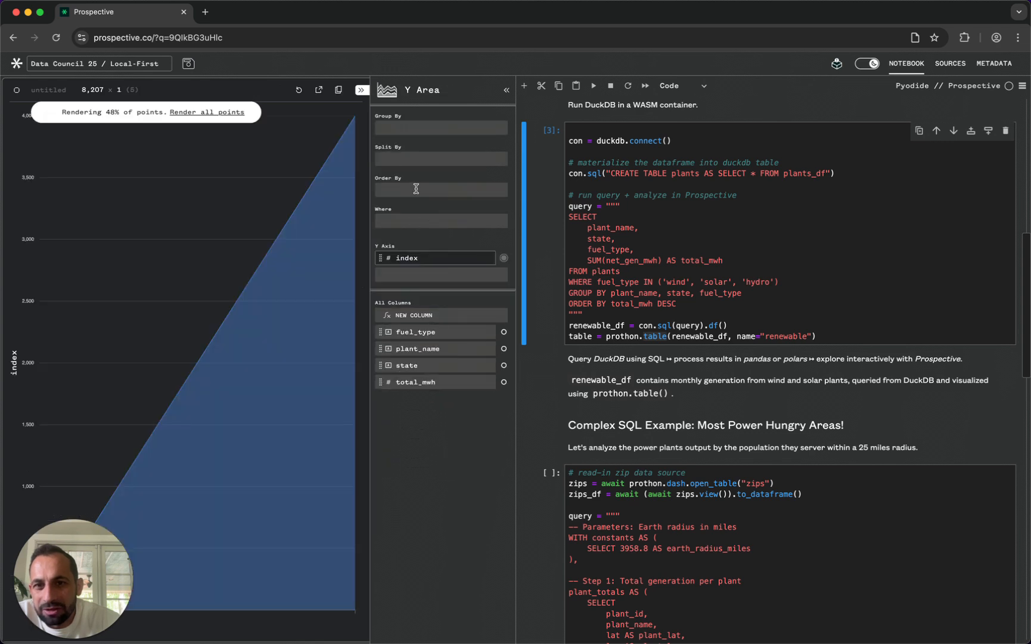
click(361, 90)
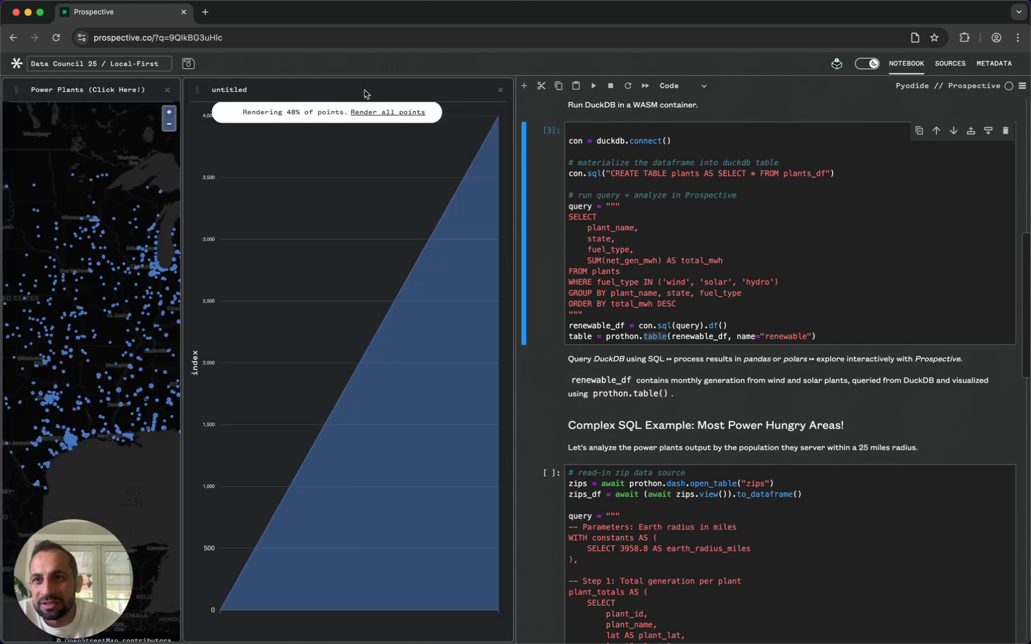
- Remove the untitled chart from the workspace, leaving the Power Plants map
click(500, 91)
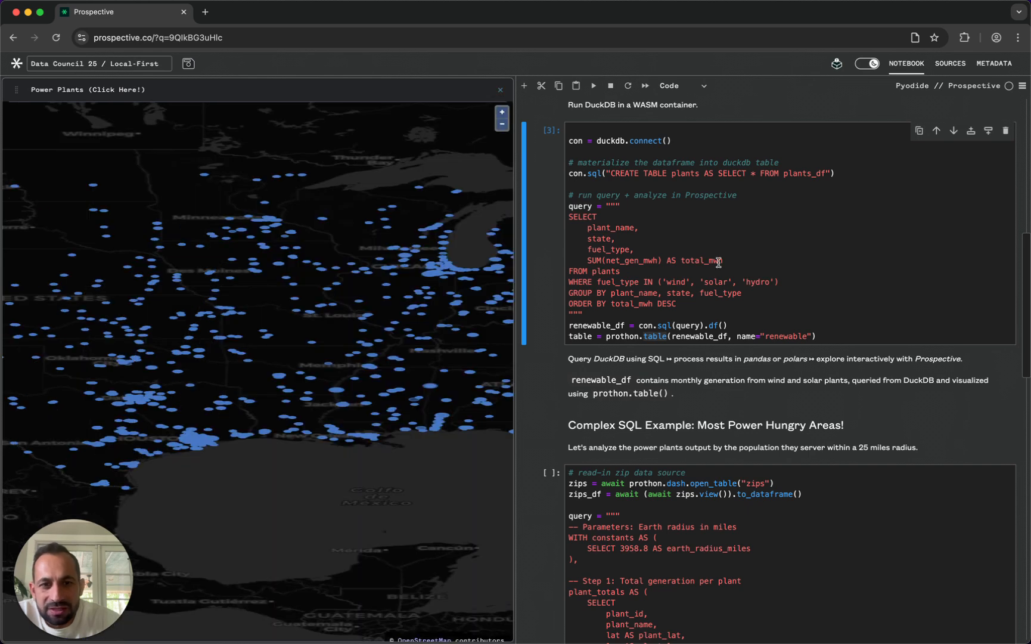
- Examine the start of the Most Power Hungry Areas cell, covering the zips dataframe, Earth radius constant and total generation per plant
scroll(718, 262, down, 3)
scroll(718, 262, down, 5)
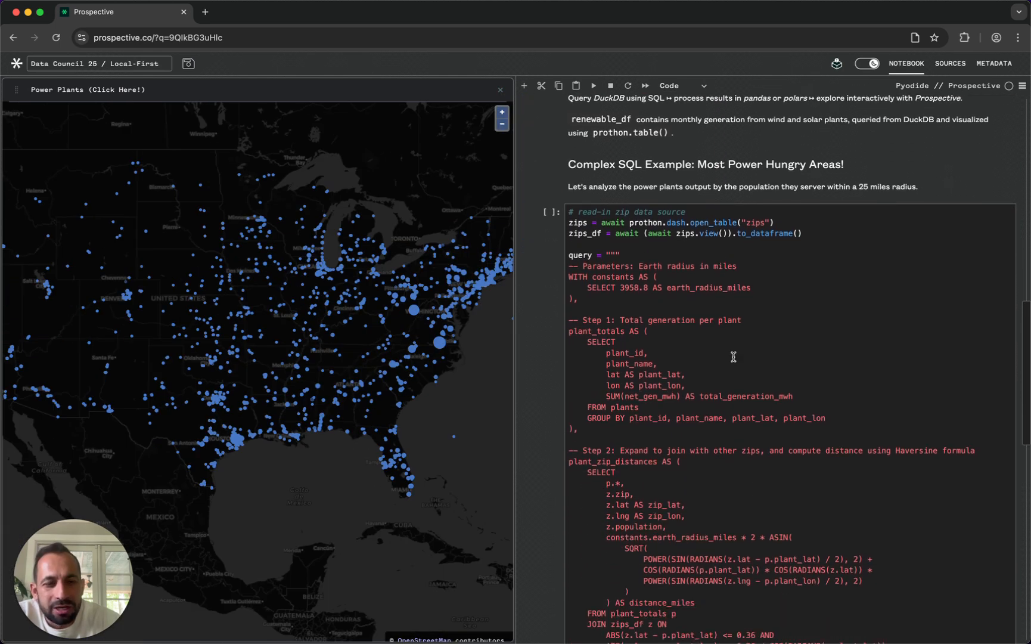
key(super+plus)
key(super+plus)
key(super+plus)
key(super+plus)
key(super+plus)
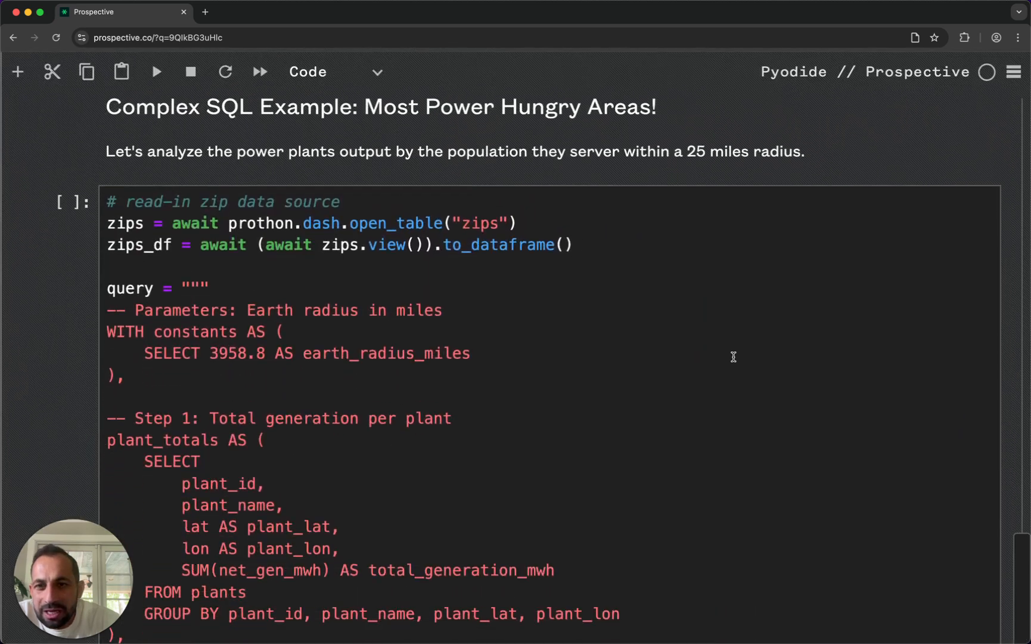
scroll(734, 357, down, 1)
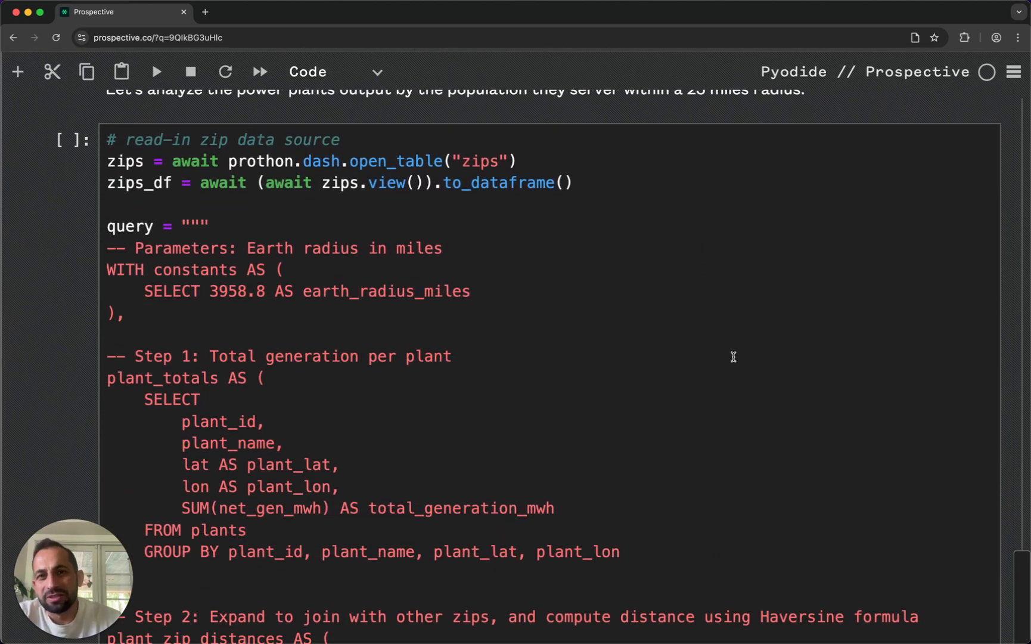
scroll(734, 356, down, 1)
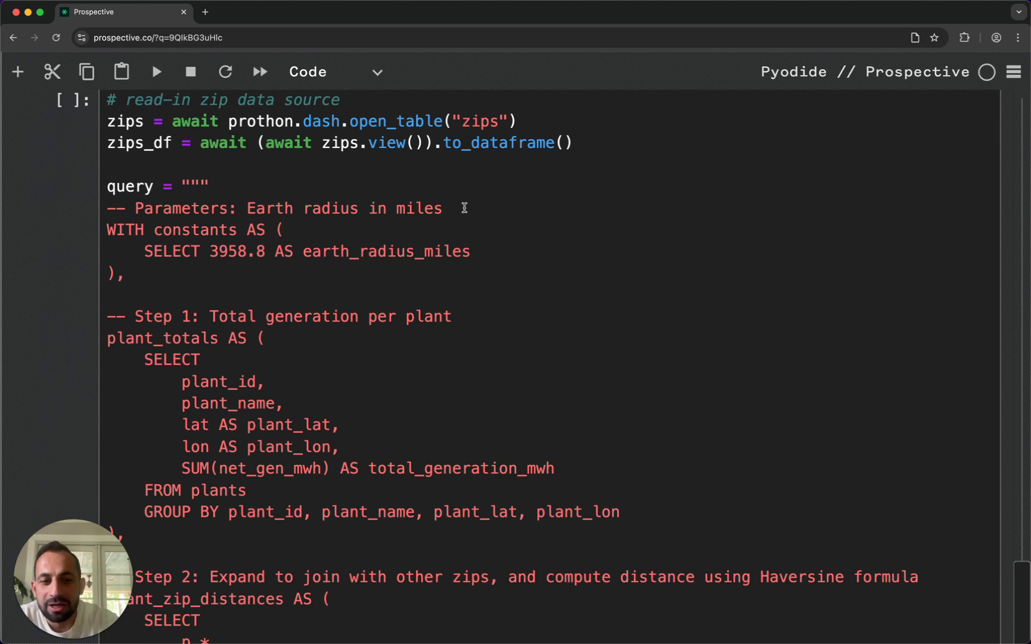
scroll(465, 208, down, 2)
scroll(465, 208, down, 7)
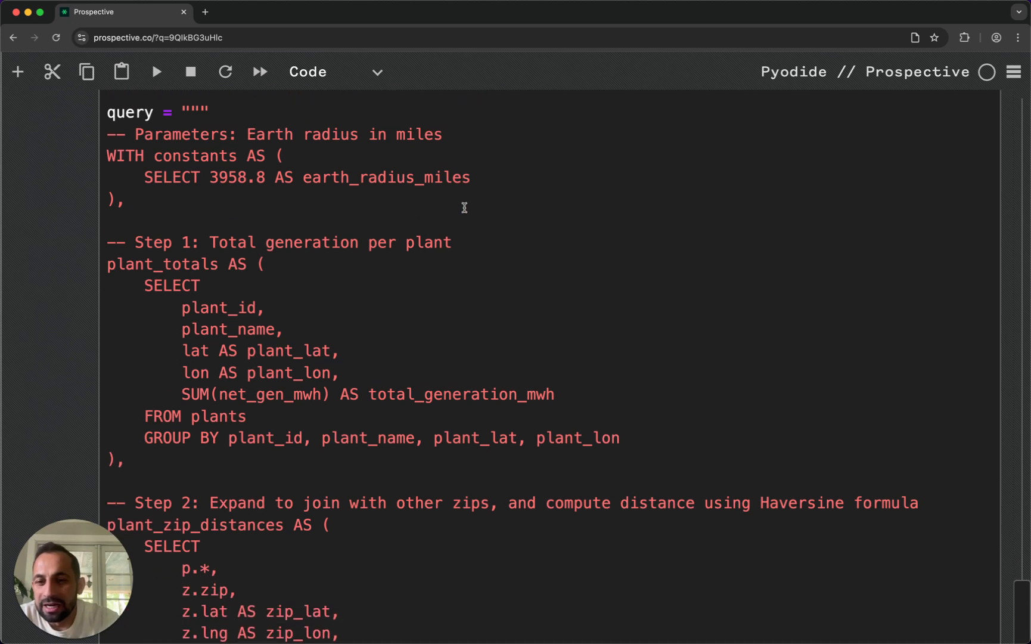
- Examine the rest of the query, from the Haversine distance join and 25-mile population filter to the ranking and the population_demand table
scroll(465, 208, down, 1)
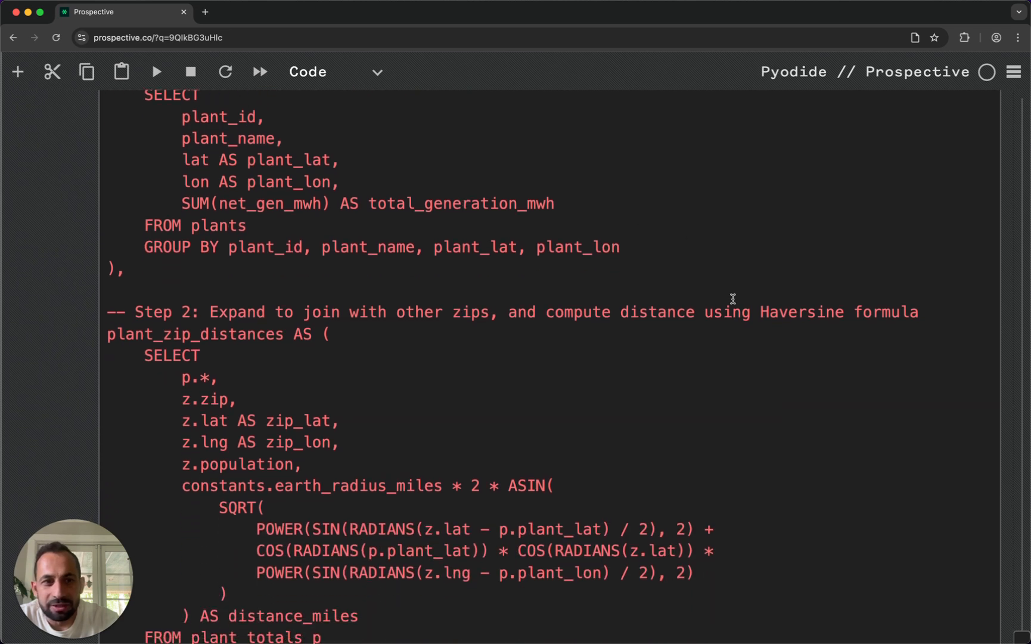
scroll(541, 313, down, 2)
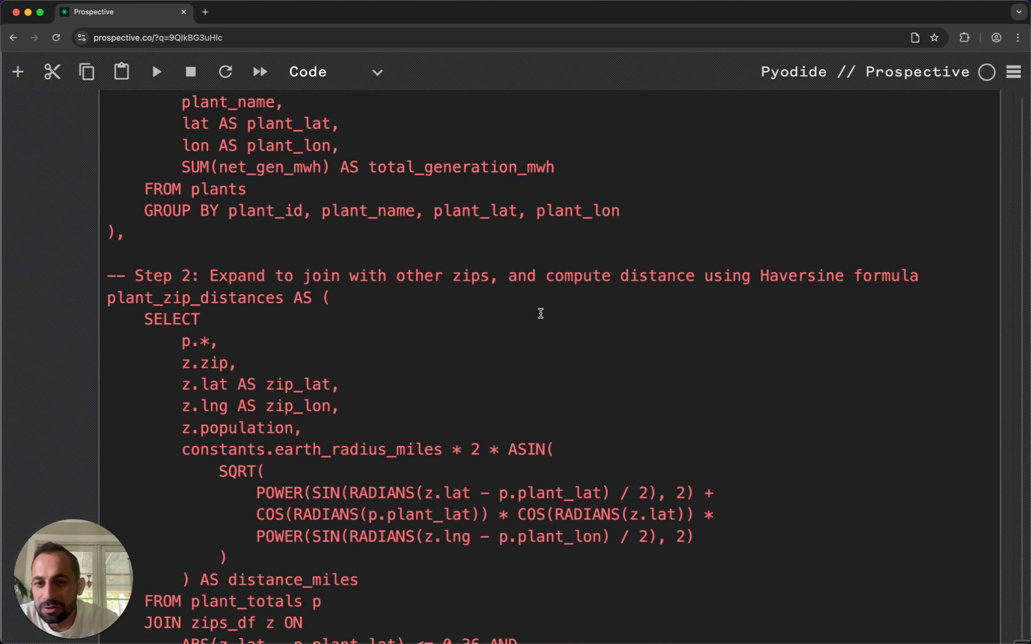
scroll(541, 313, down, 9)
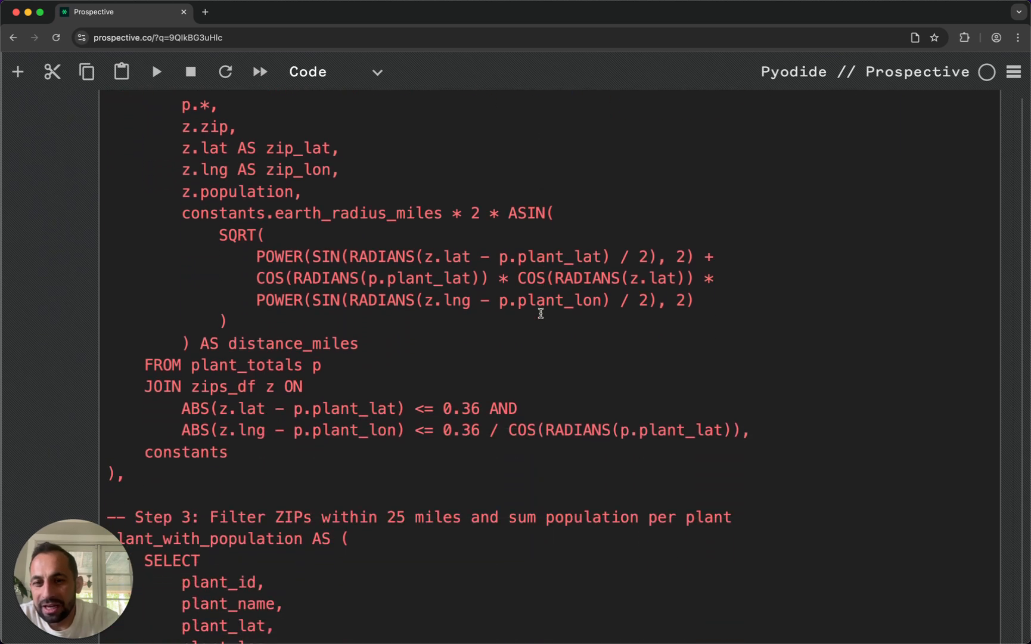
scroll(541, 313, down, 8)
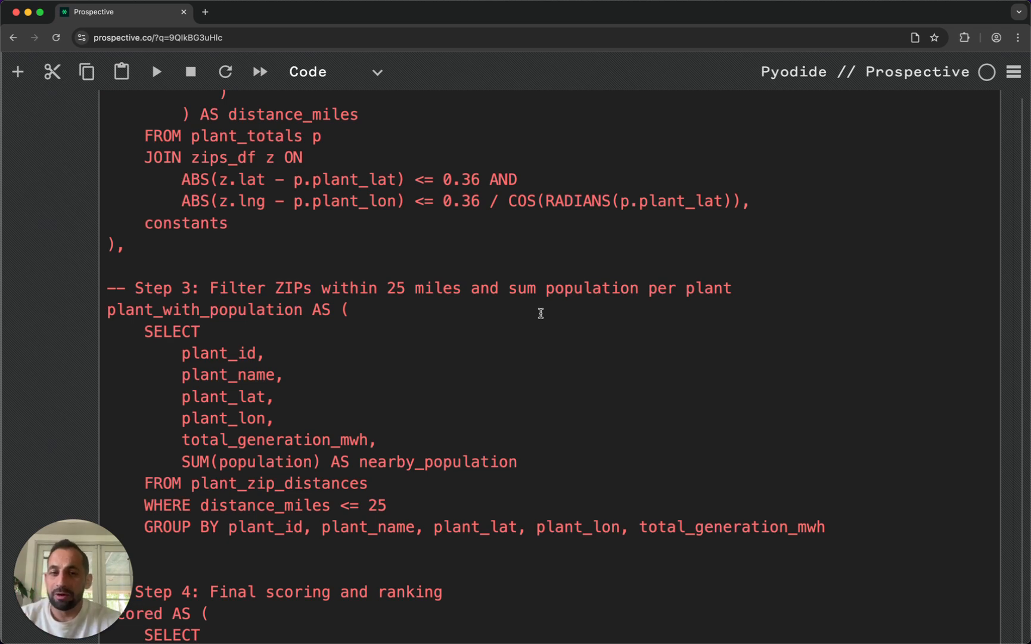
scroll(541, 313, down, 5)
scroll(541, 313, down, 8)
scroll(541, 313, up, 4)
scroll(541, 313, up, 20)
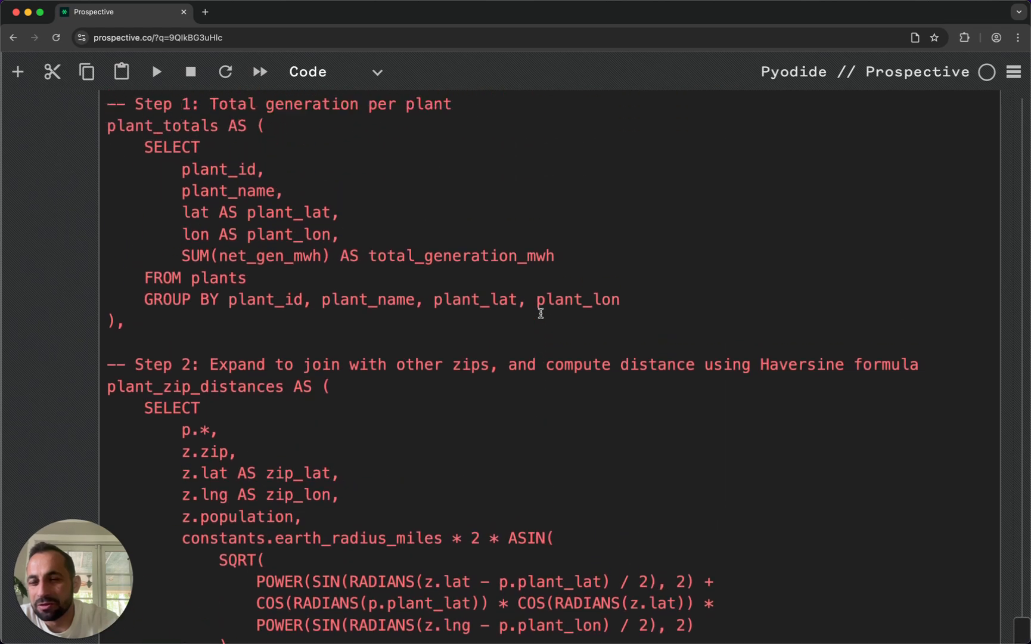
scroll(540, 313, down, 20)
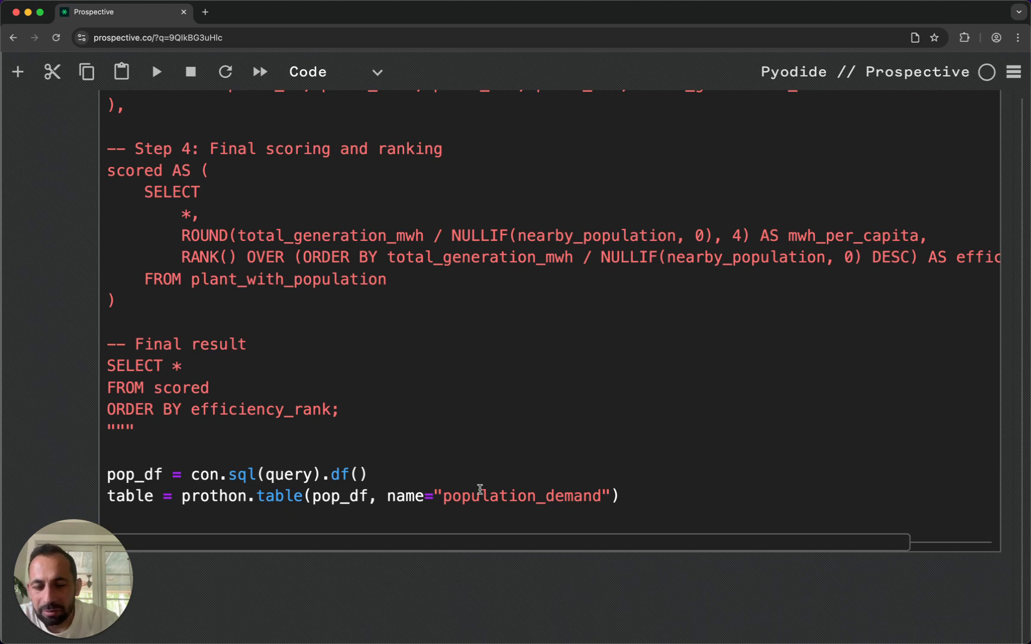
- Run the Most Power Hungry Areas cell to build the population_demand table
scroll(554, 479, down, 3)
click(665, 455)
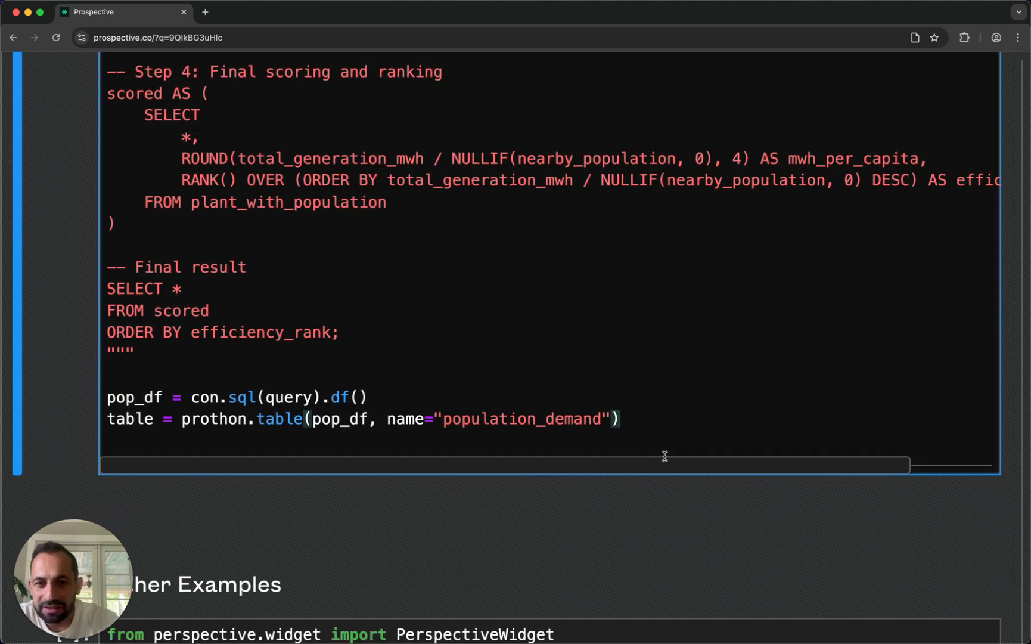
key(shift+Return)
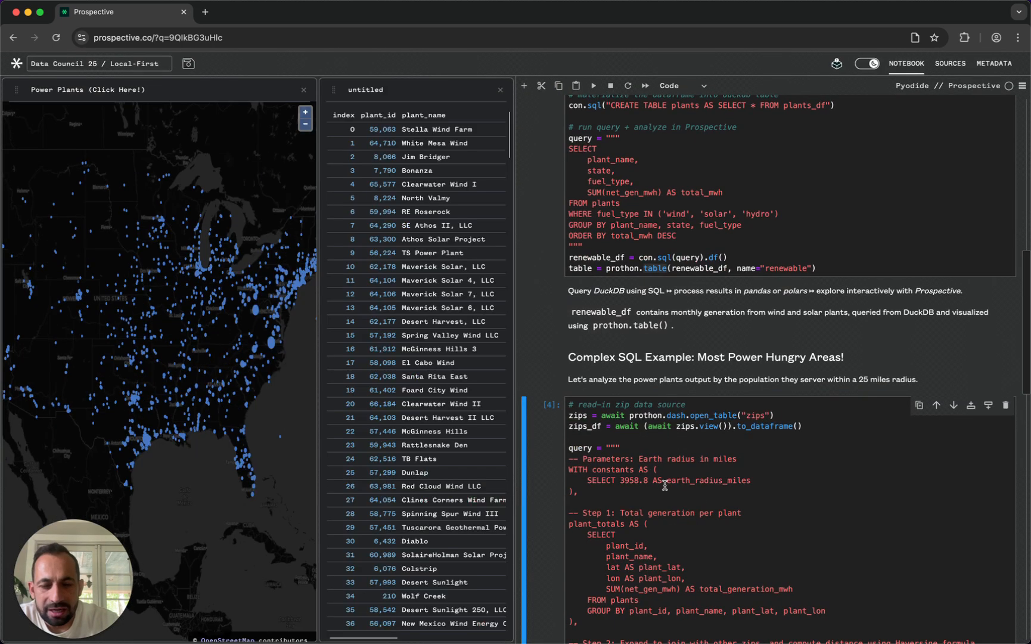
- Inspect the plant efficiency ranking in the expanded untitled datagrid with the notebook hidden, and close the datagrid's settings
click(365, 91)
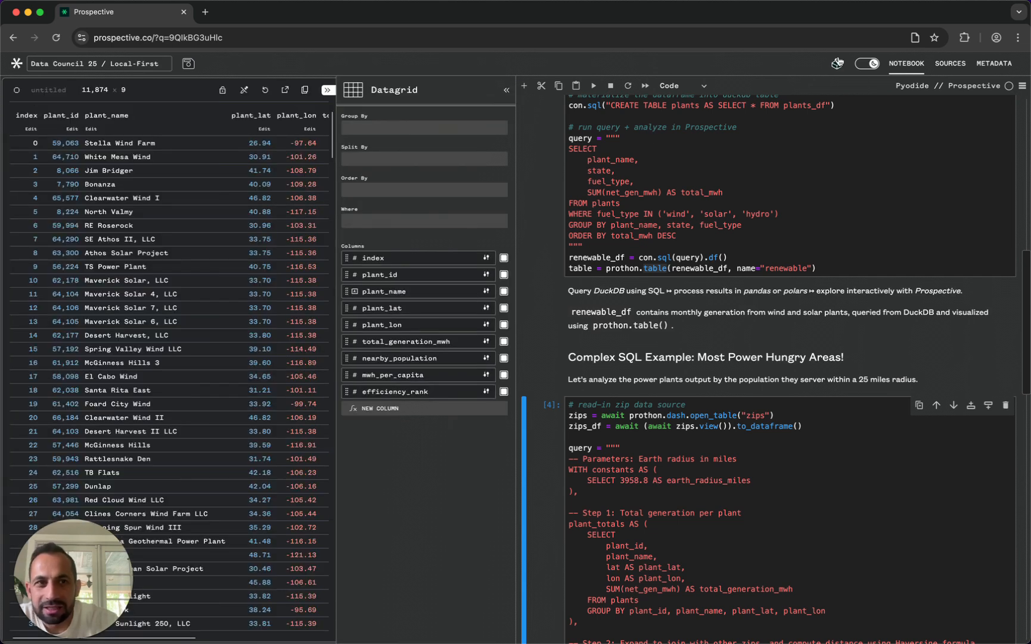
click(907, 63)
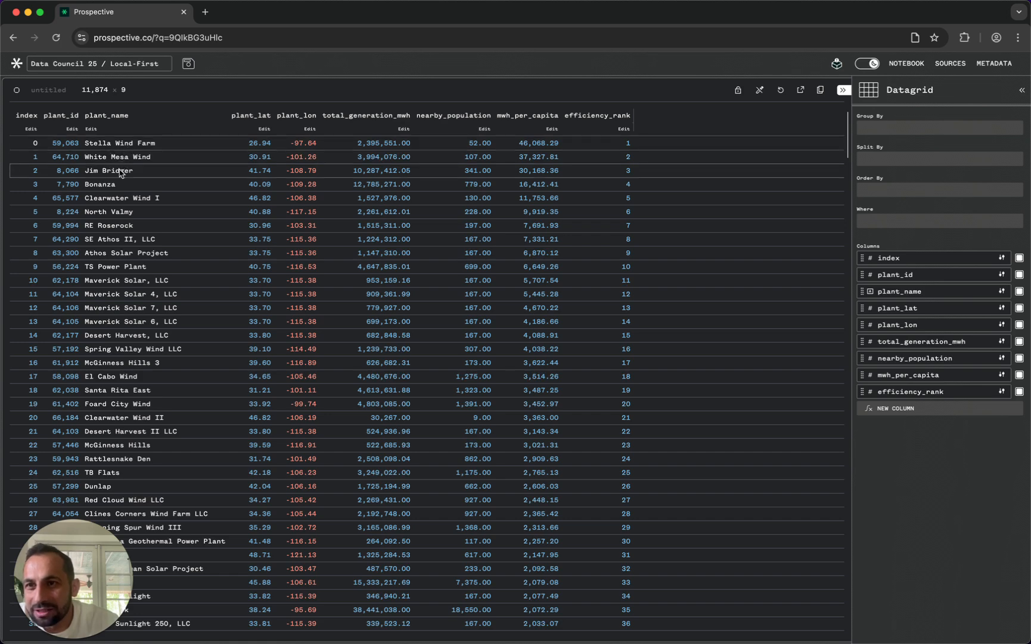
scroll(157, 241, down, 1)
scroll(158, 241, up, 1)
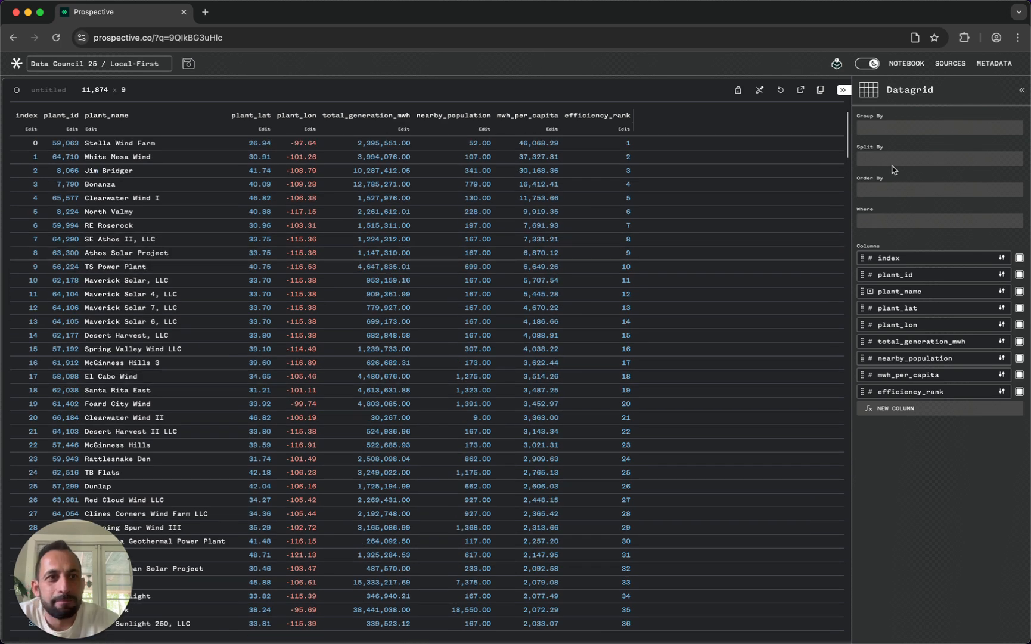
click(843, 90)
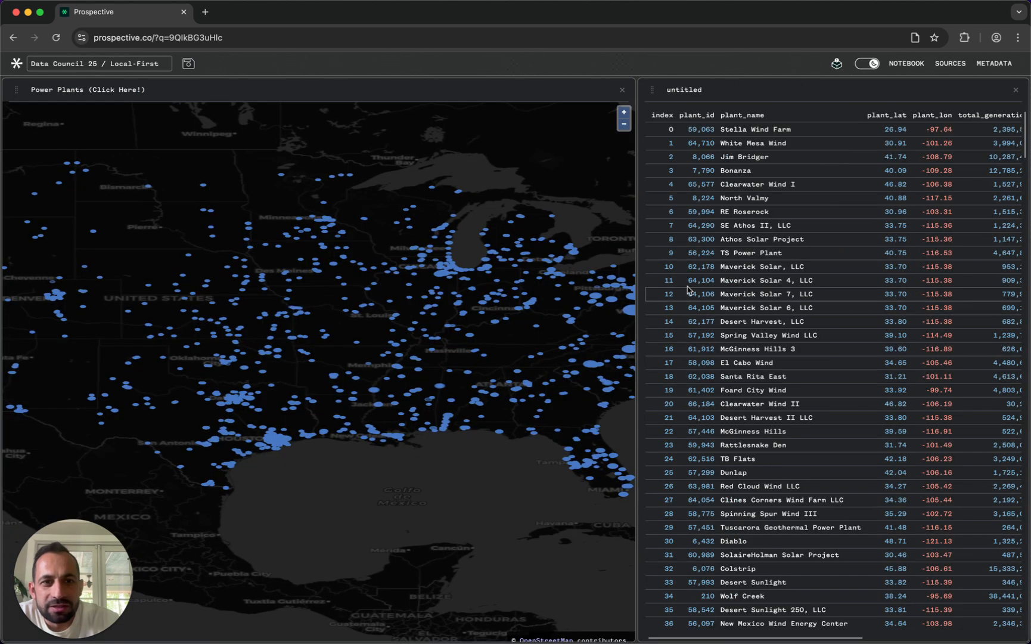
- Reopen the notebook beside the map and datagrid and review the DuckDB query for wind, solar and hydro generation
click(906, 63)
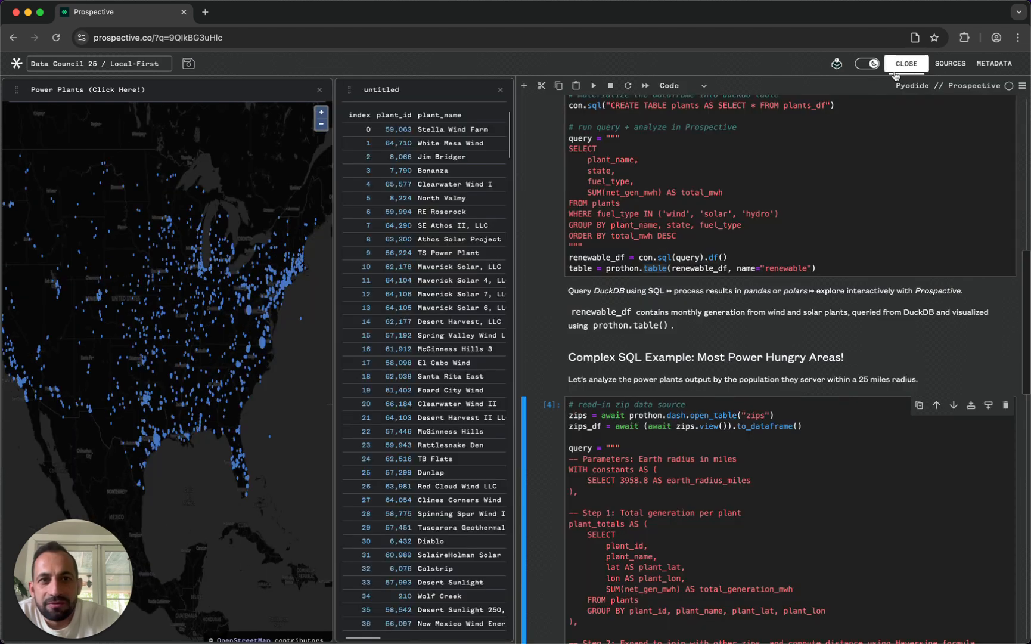
scroll(527, 263, up, 3)
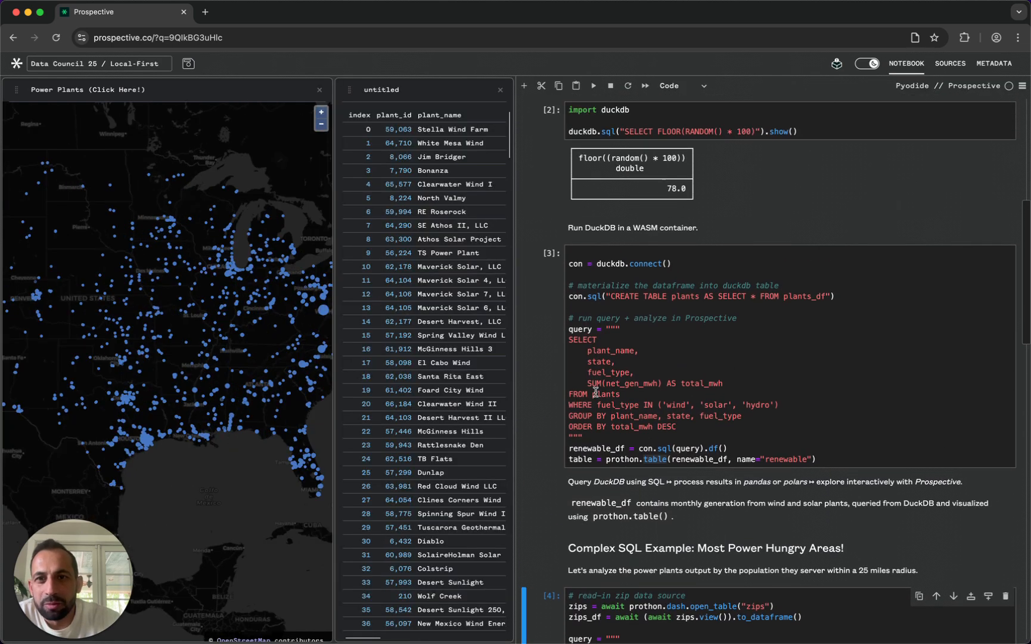
scroll(707, 367, down, 2)
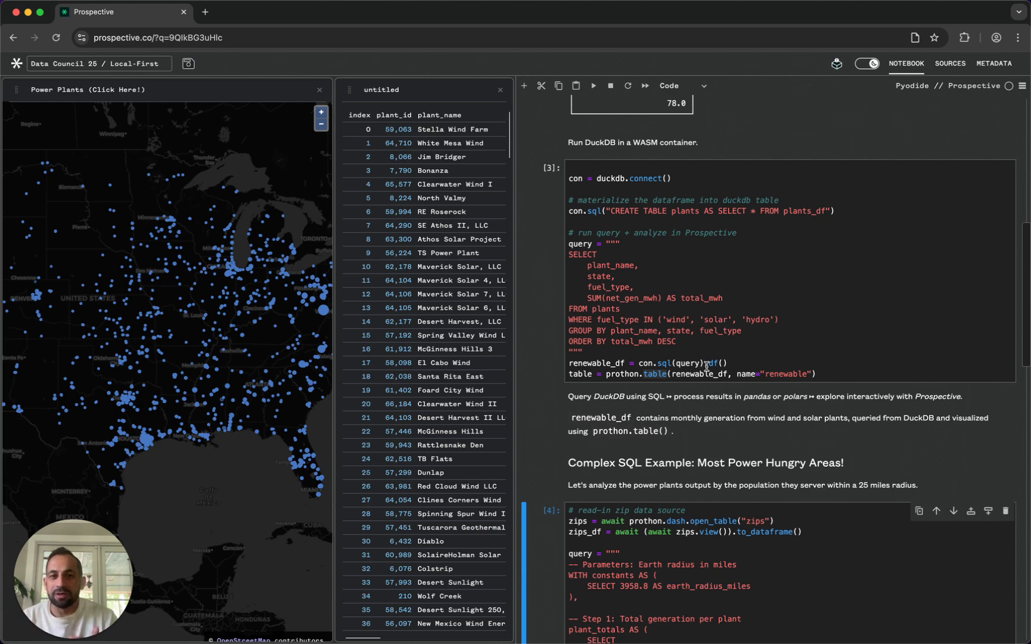
scroll(718, 319, up, 3)
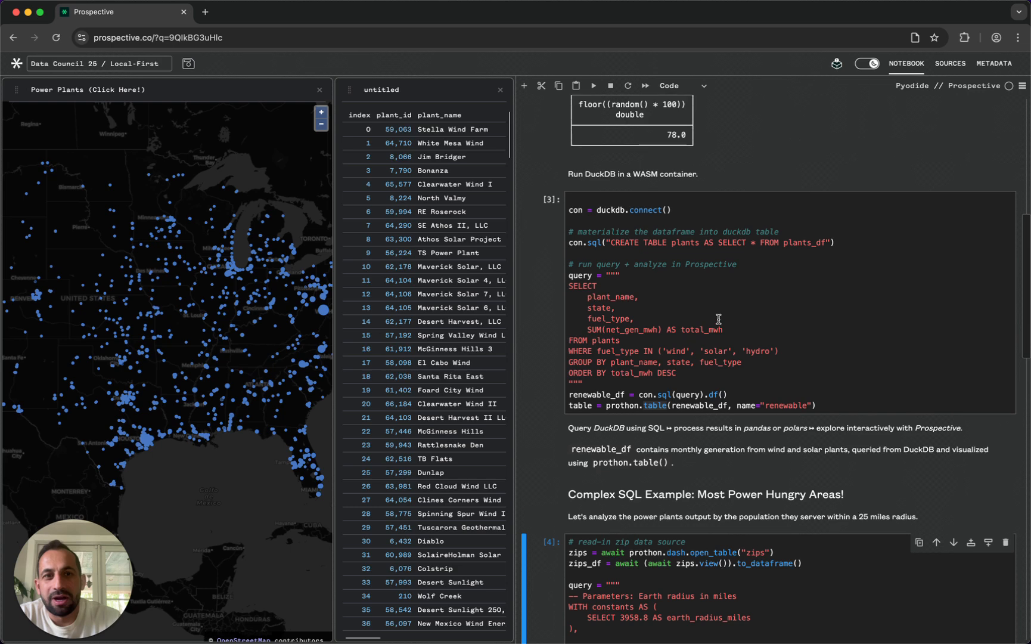
scroll(719, 319, down, 1)
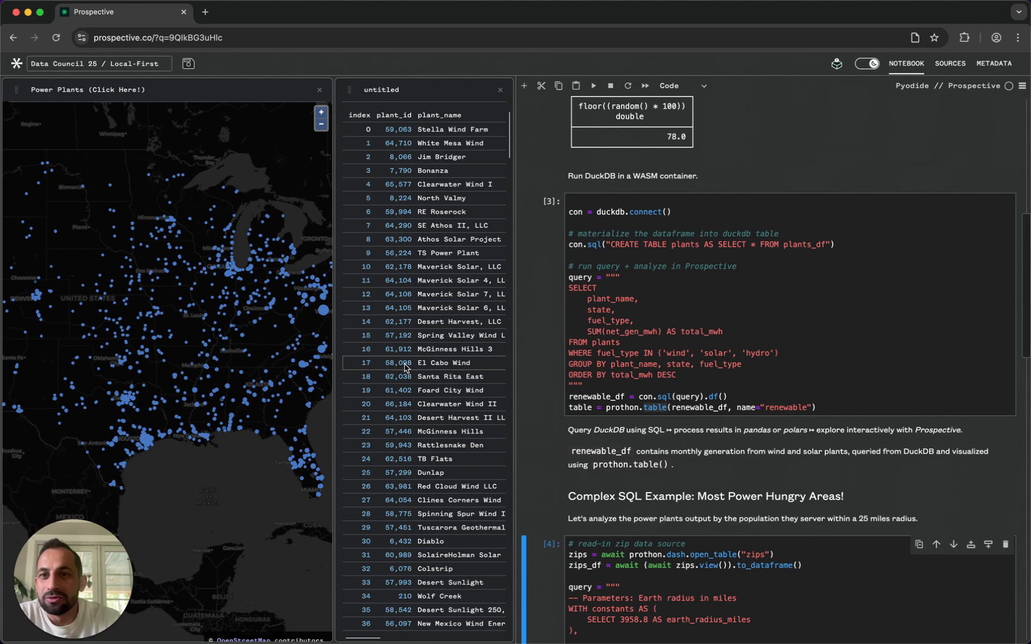
mouse_move(243, 257)
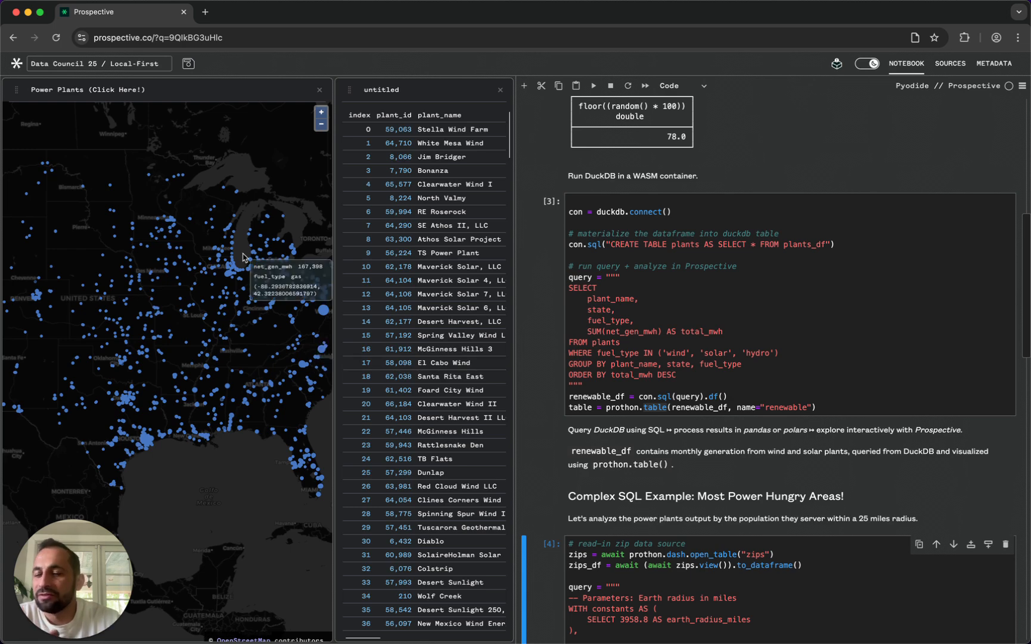